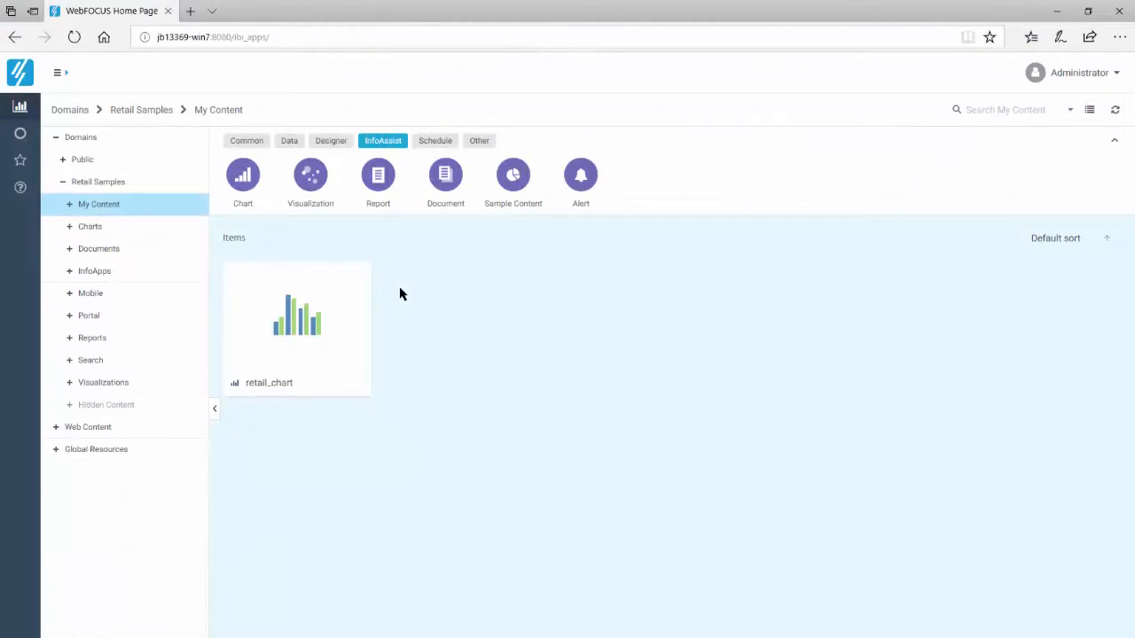
Step: Create a new InfoAssist report based on the wf_retail_lite master file in the ibisamp folder
left_click(378, 193)
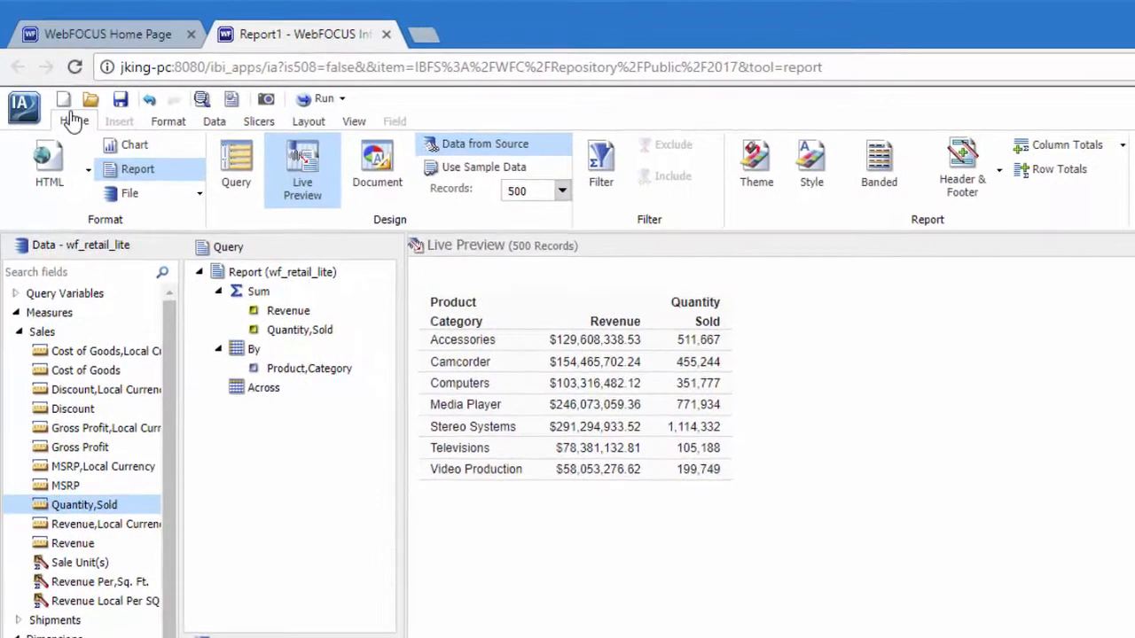
left_click(25, 106)
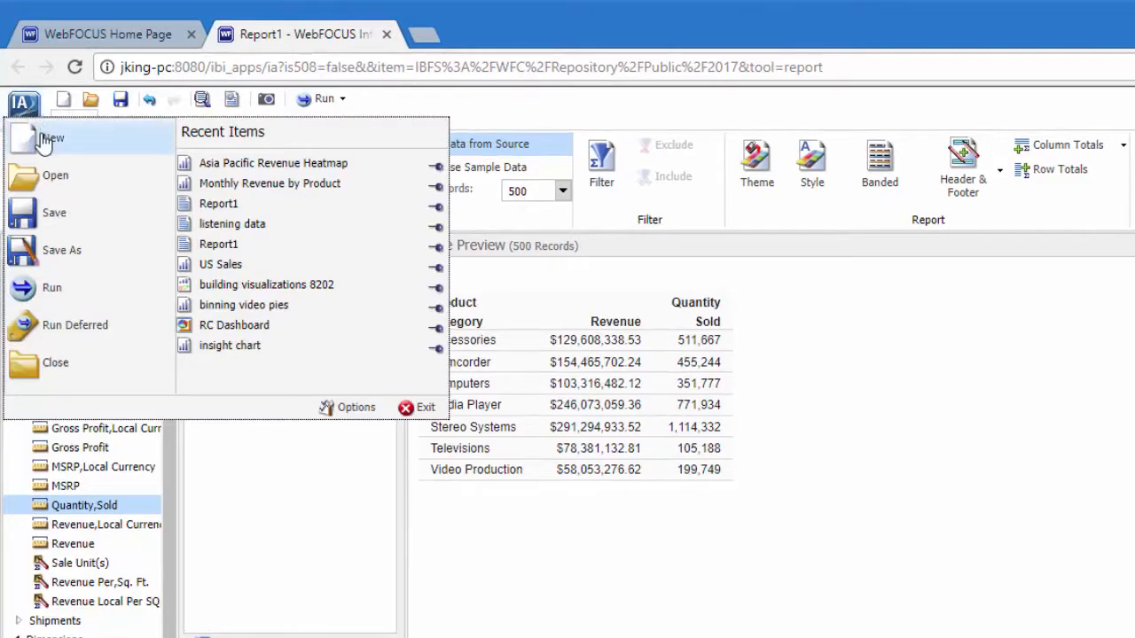
left_click(44, 140)
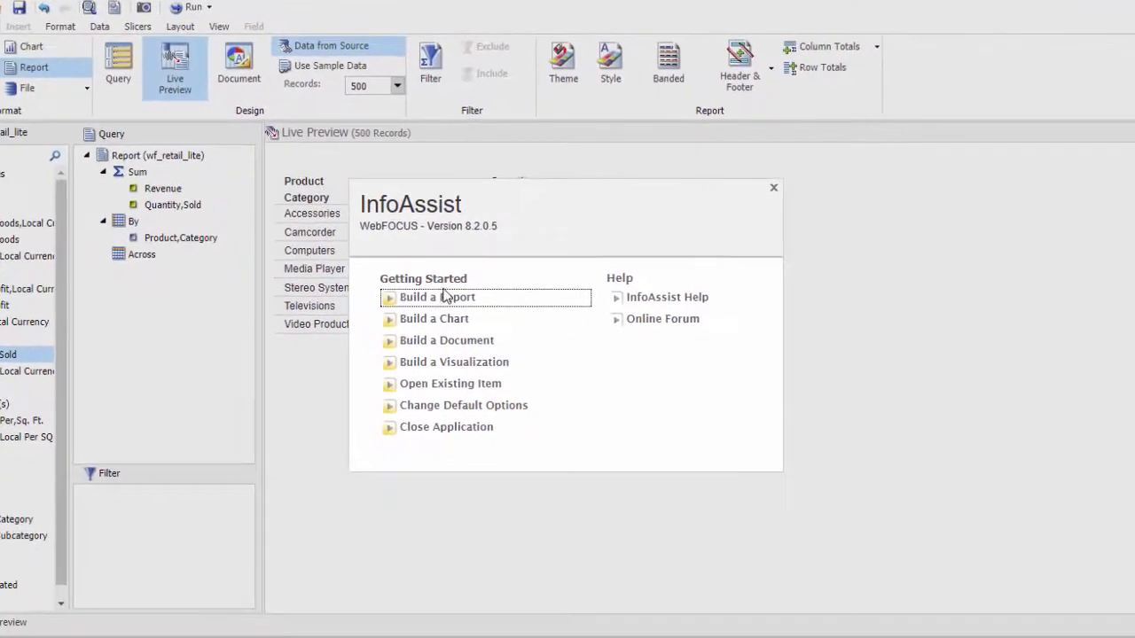
left_click(443, 297)
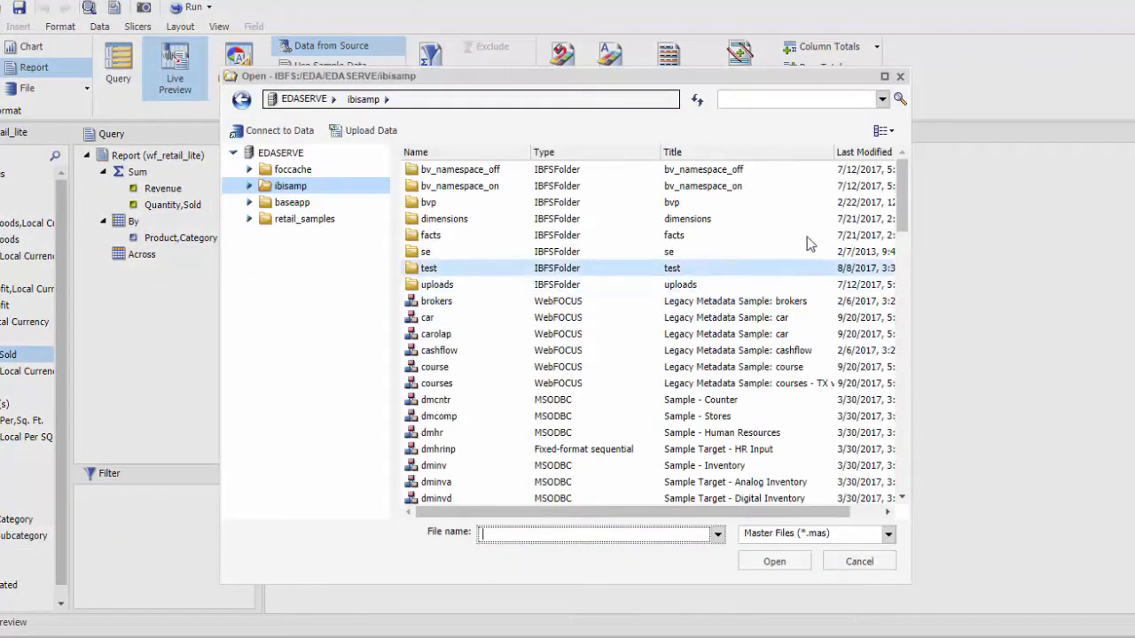
scroll(714, 417, "down", 10)
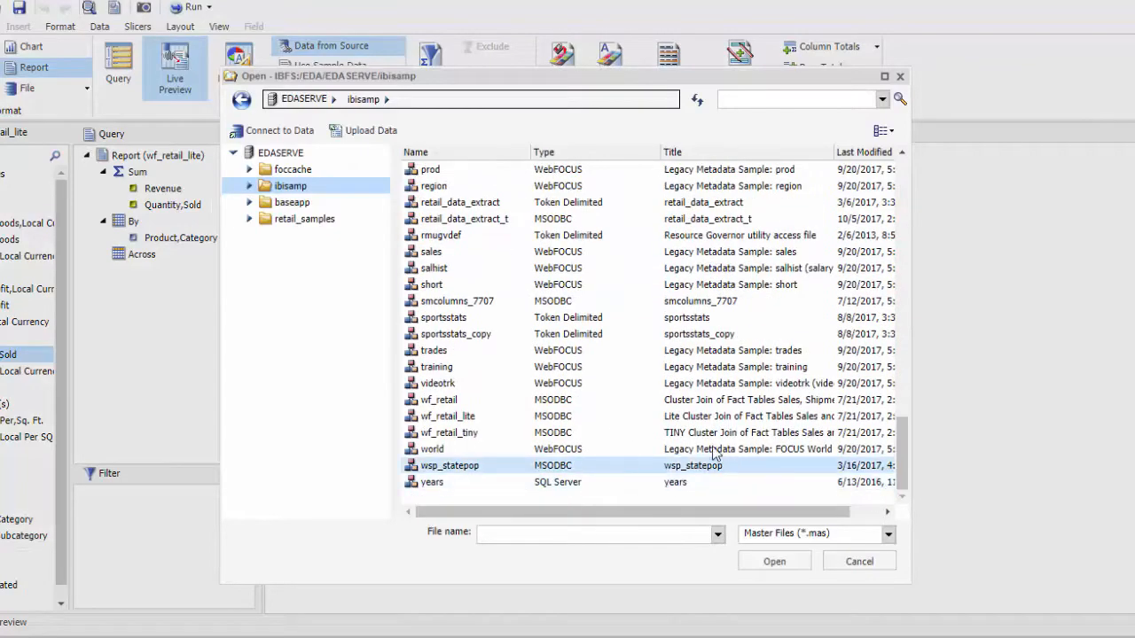
left_click(715, 415)
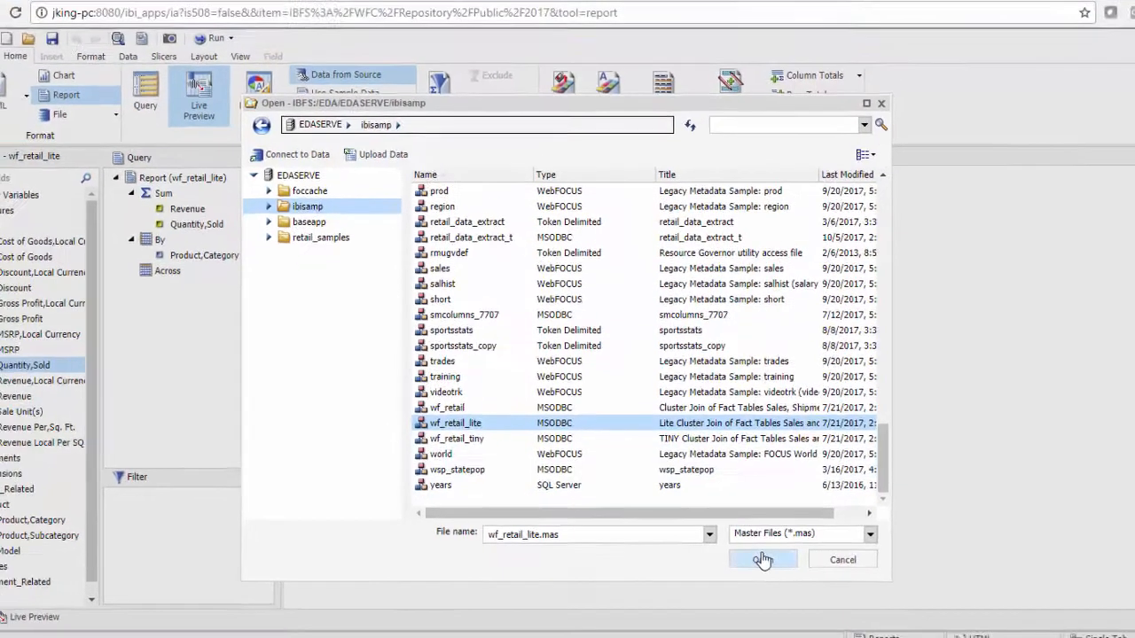
left_click(774, 561)
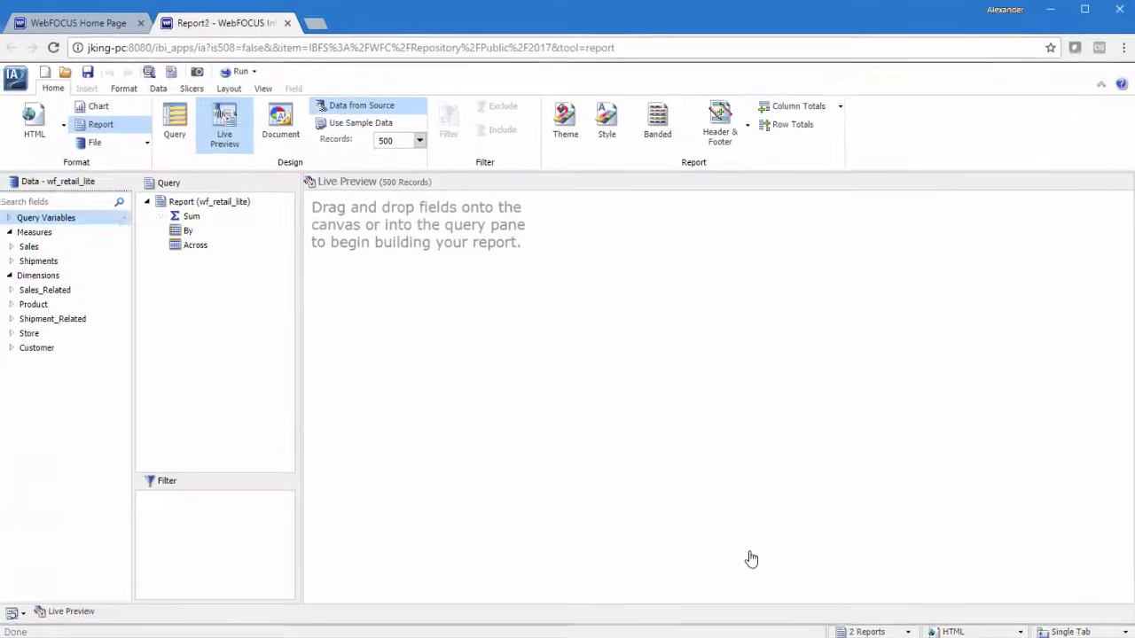
Step: Add Customer,Country as the By sort field and the Sales measures Revenue and Quantity,Sold as summed columns
left_click(14, 349)
double_click(74, 393)
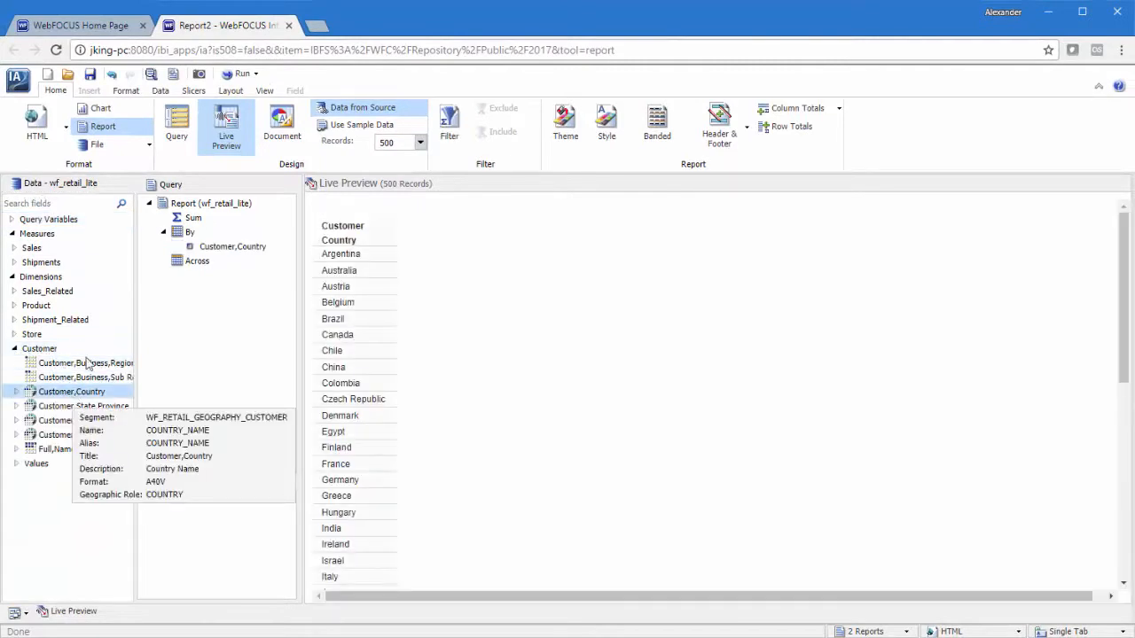
left_click(14, 248)
left_click_drag(54, 405, 164, 399)
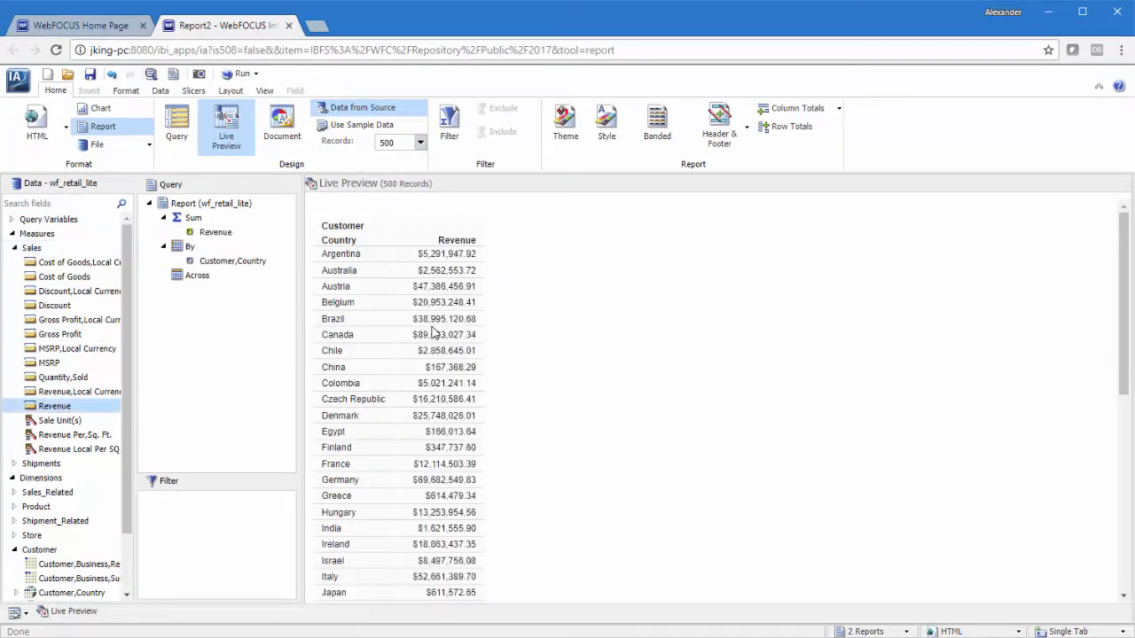
left_click(62, 377)
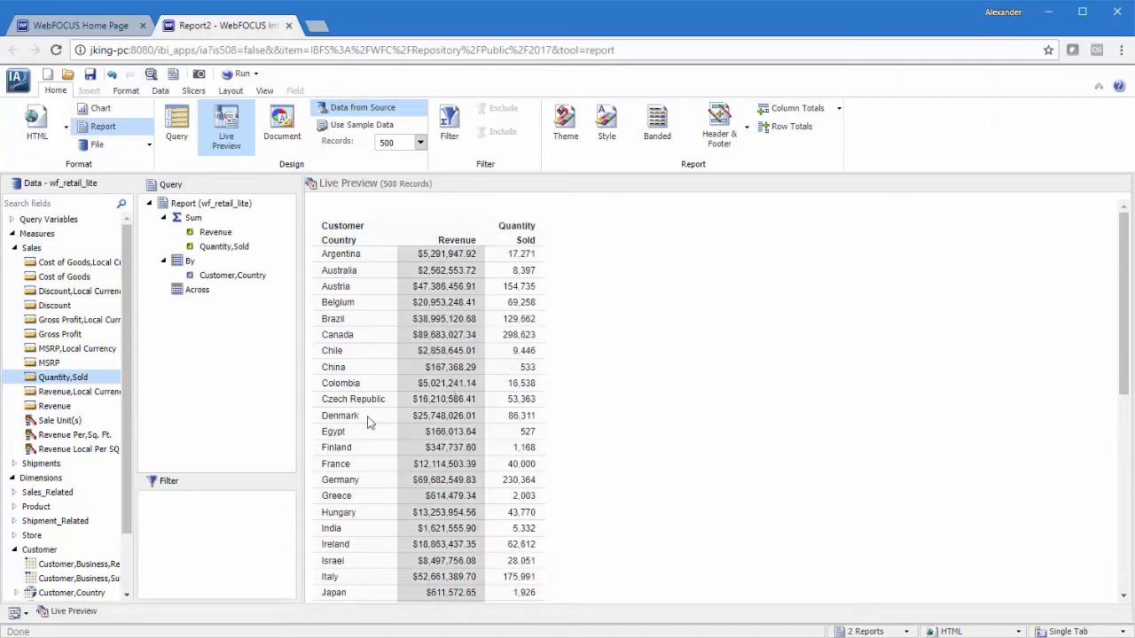
Step: Add the Brand Type attribute of the Product dimension as the report's Across field
left_click(14, 507)
left_click(17, 549)
left_click_drag(58, 480, 202, 290)
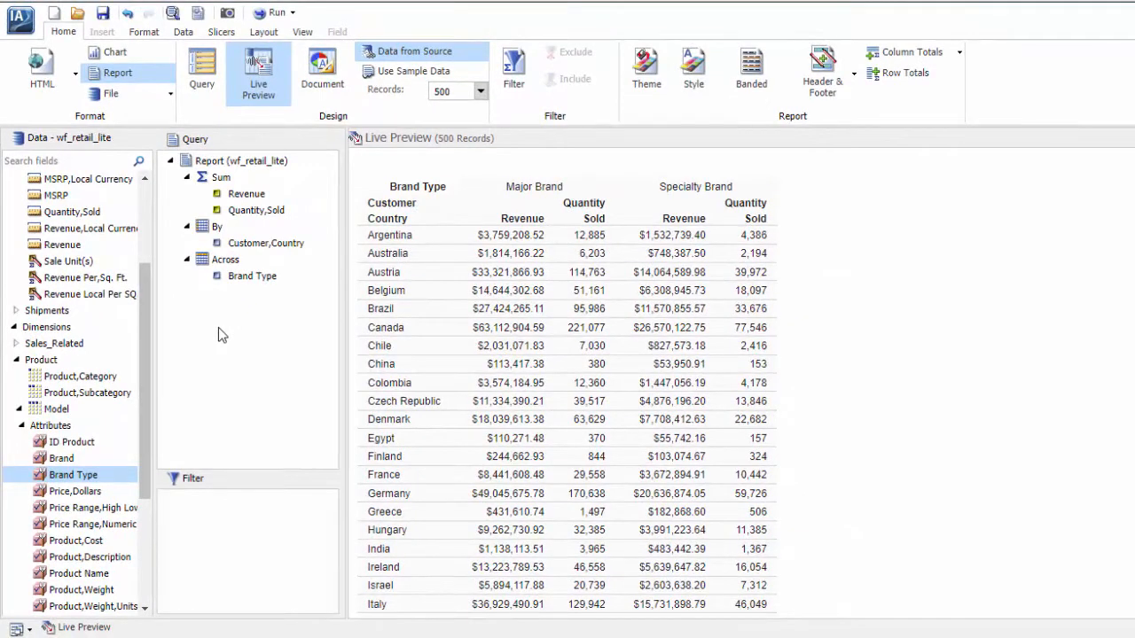
left_click_drag(146, 314, 147, 324)
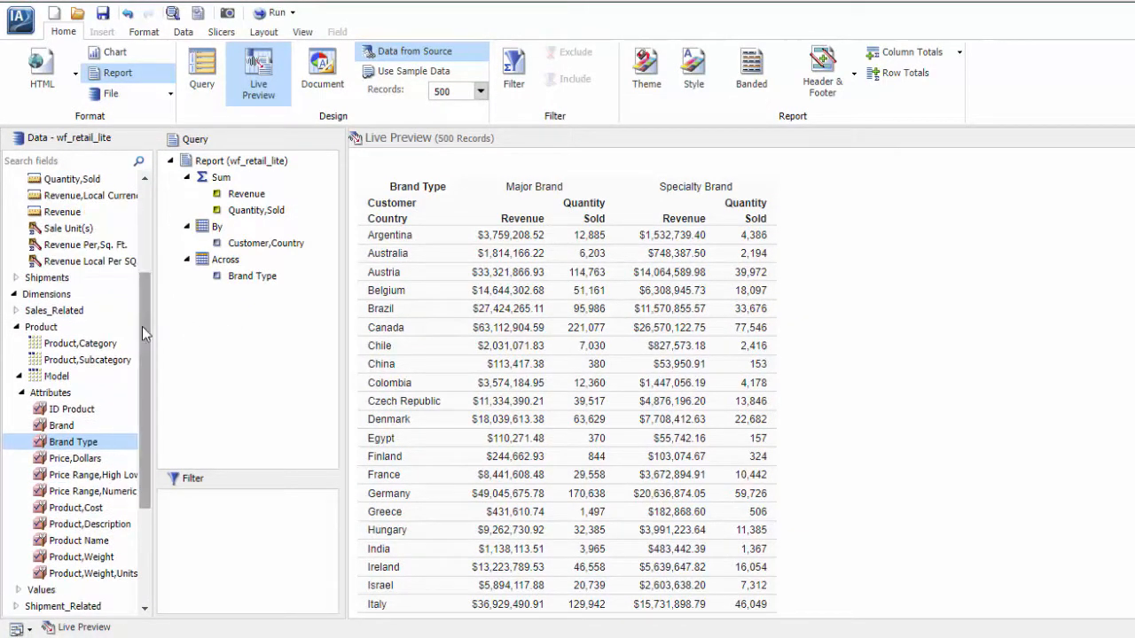
left_click_drag(55, 347, 81, 360)
right_click(71, 347)
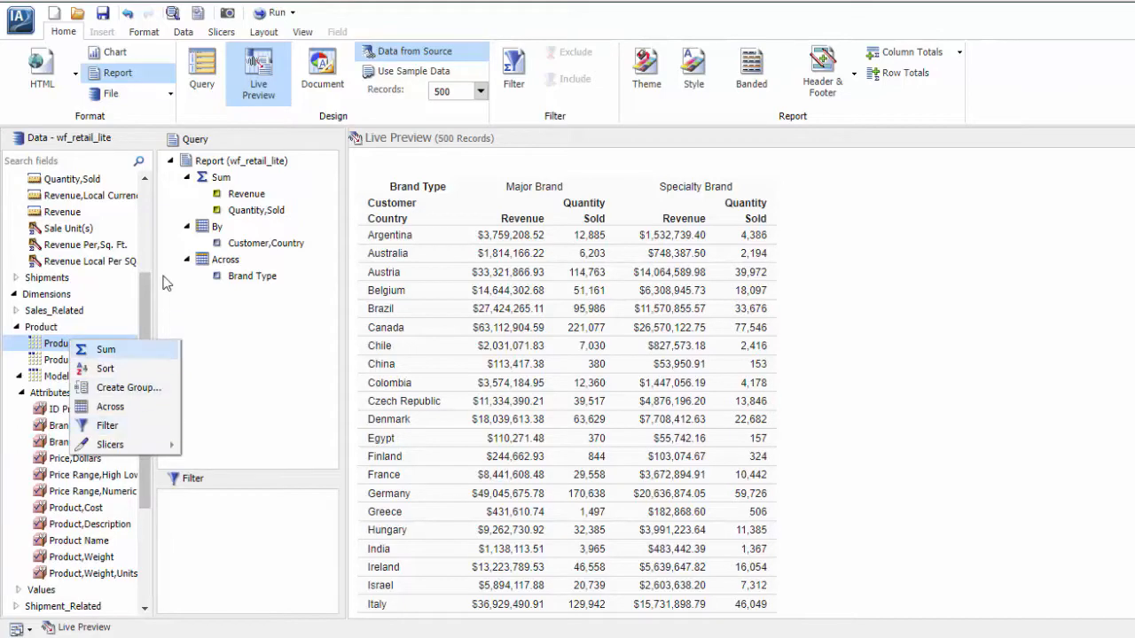
Step: Create a filtering condition for the report that uses Product,Category as its field
left_click(188, 34)
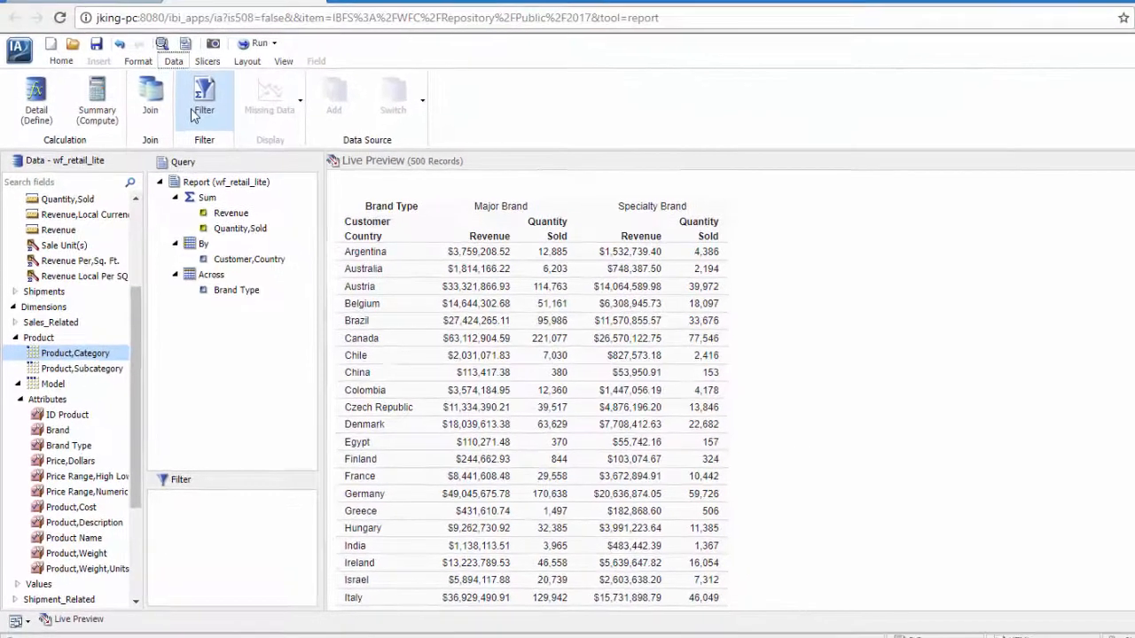
left_click(195, 116)
double_click(428, 279)
left_click(426, 278)
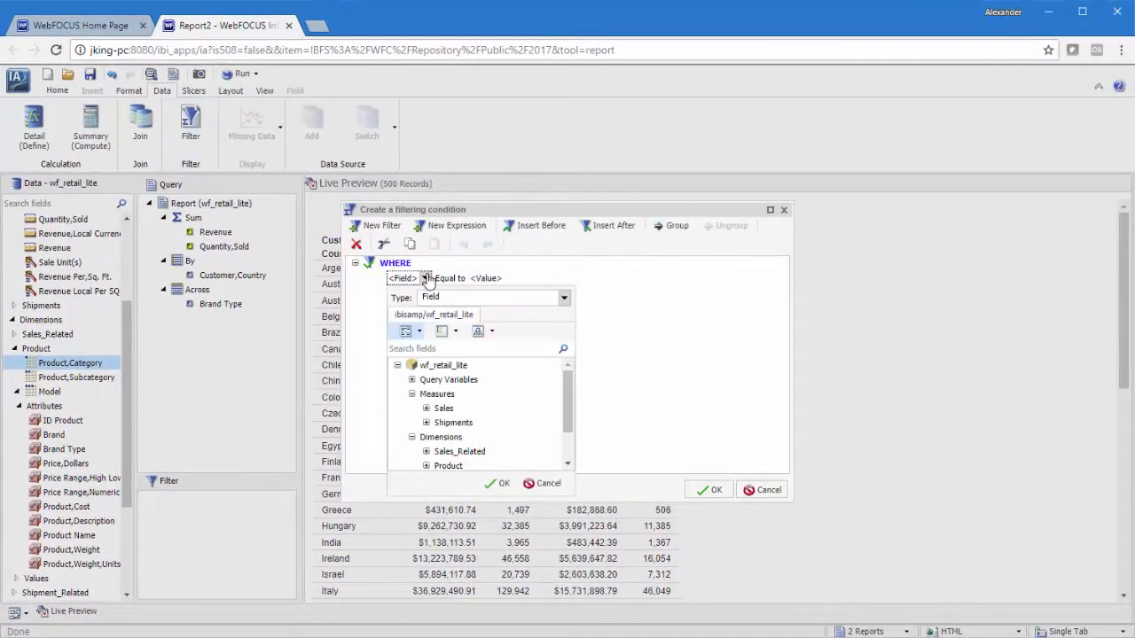
scroll(429, 465, "down", 1)
left_click(426, 437)
double_click(447, 420)
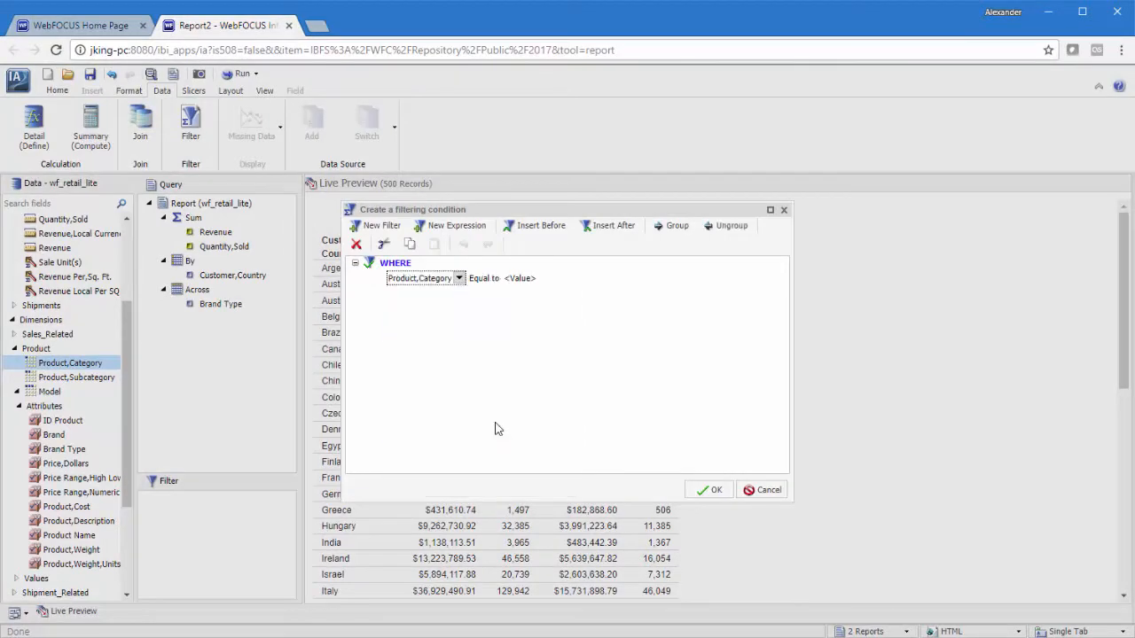
Step: Set the filter condition's comparison value to the constant Accessories and apply the filter to the report
left_click(520, 280)
left_click(532, 371)
left_click(532, 386)
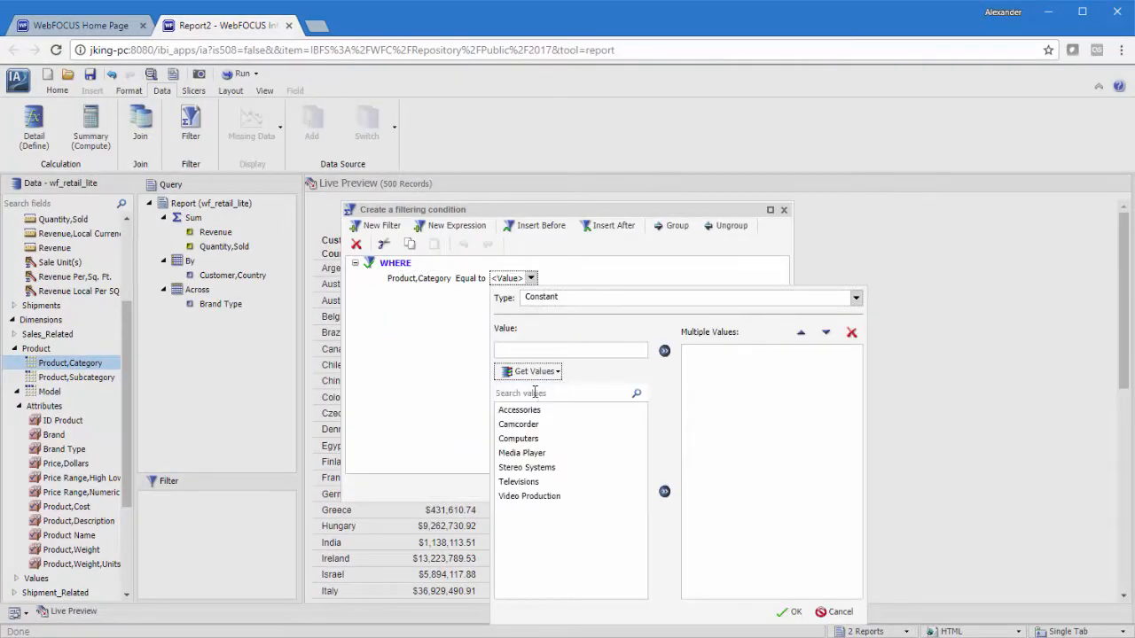
double_click(519, 410)
left_click(791, 611)
left_click(717, 494)
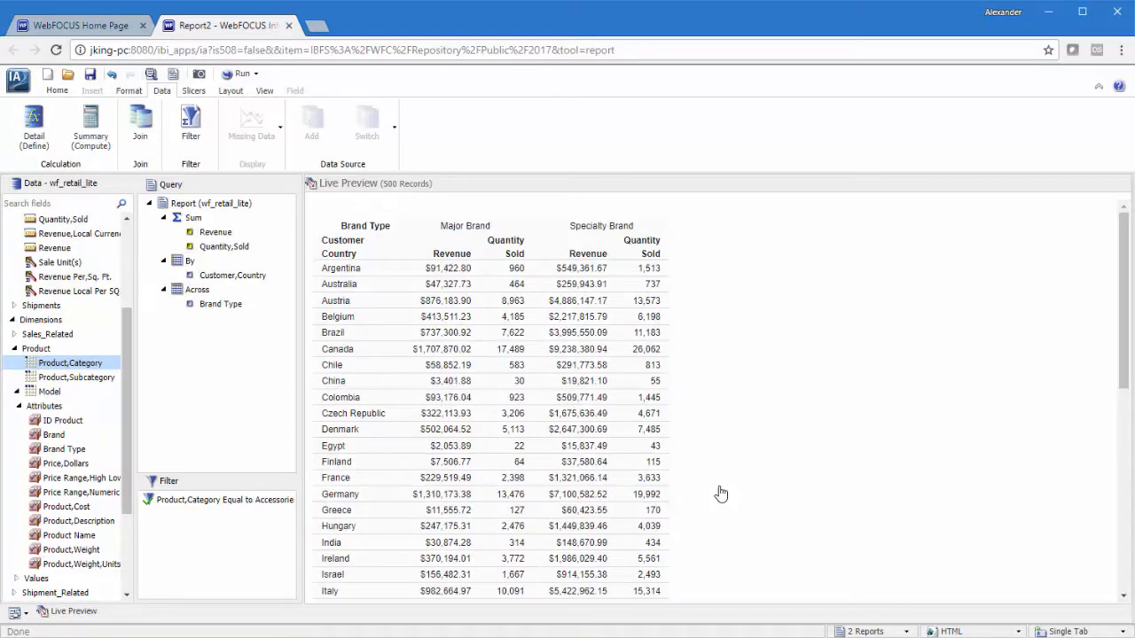
Step: Band the report's rows in grey and change the output format to Active Report
left_click(56, 90)
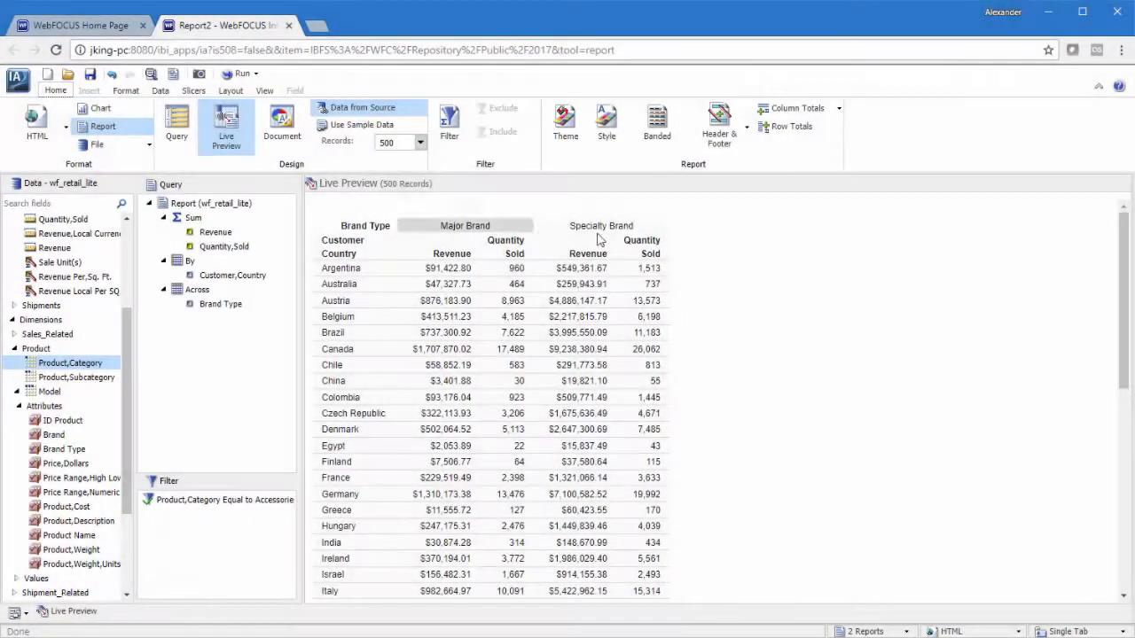
left_click(658, 131)
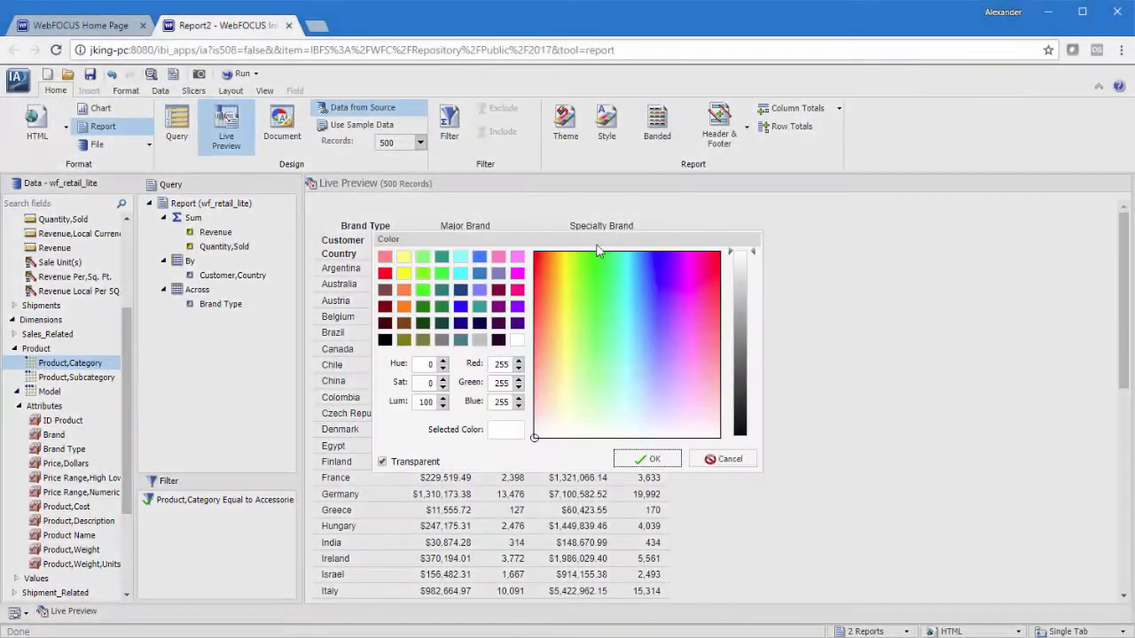
left_click(480, 340)
left_click(647, 459)
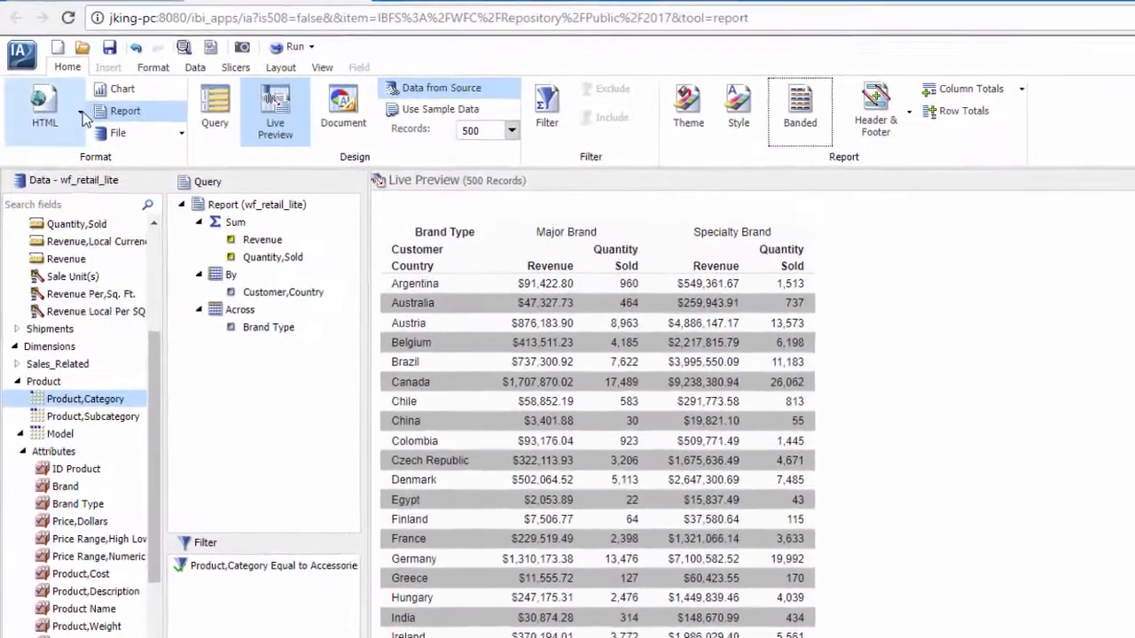
left_click(66, 127)
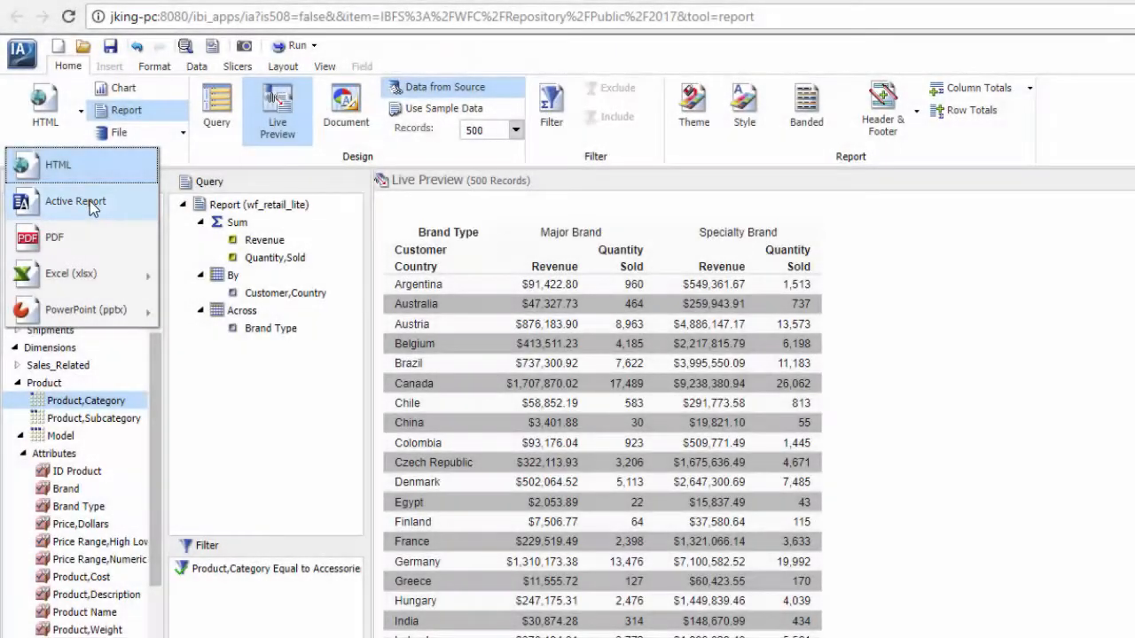
left_click(89, 202)
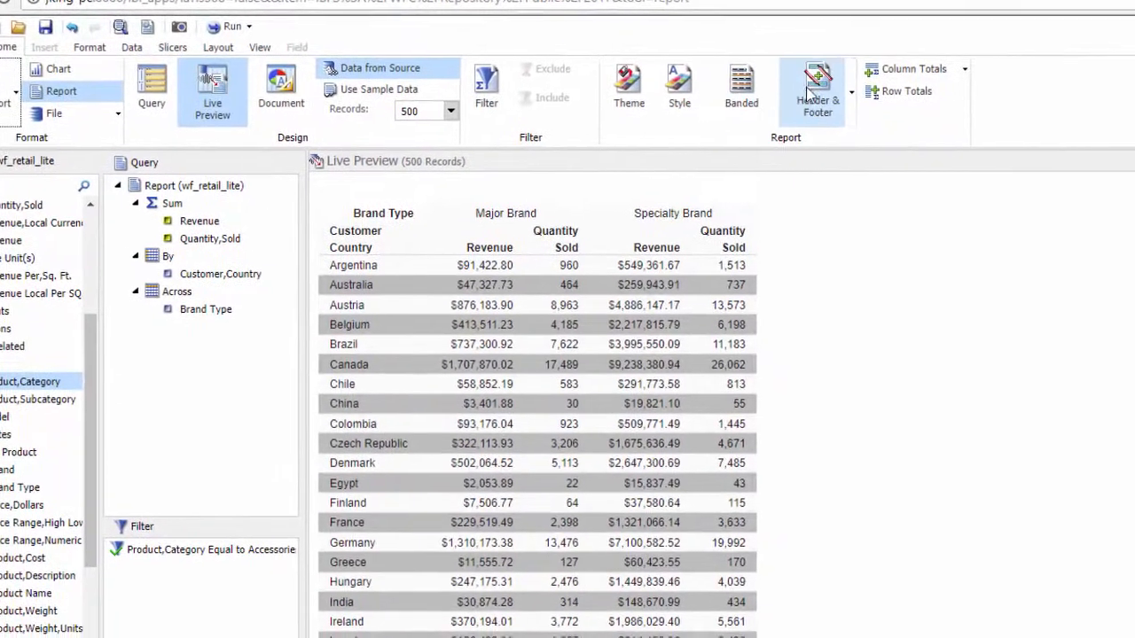
Step: Add the report header "International Sales by Brand Type"
left_click(877, 110)
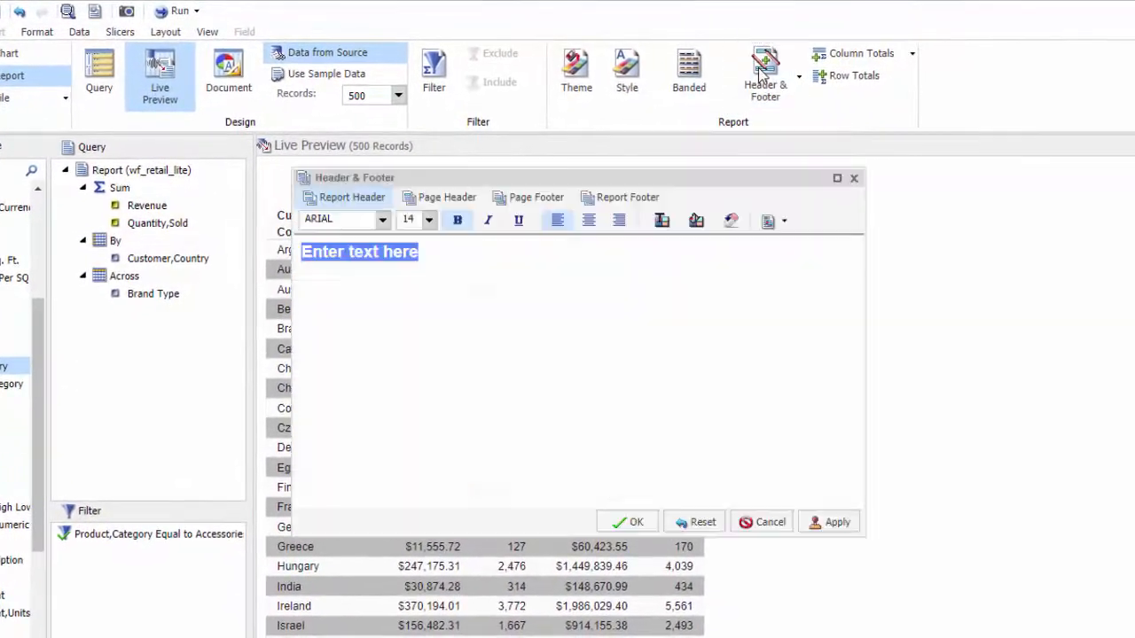
type("International Sales by Brand Type")
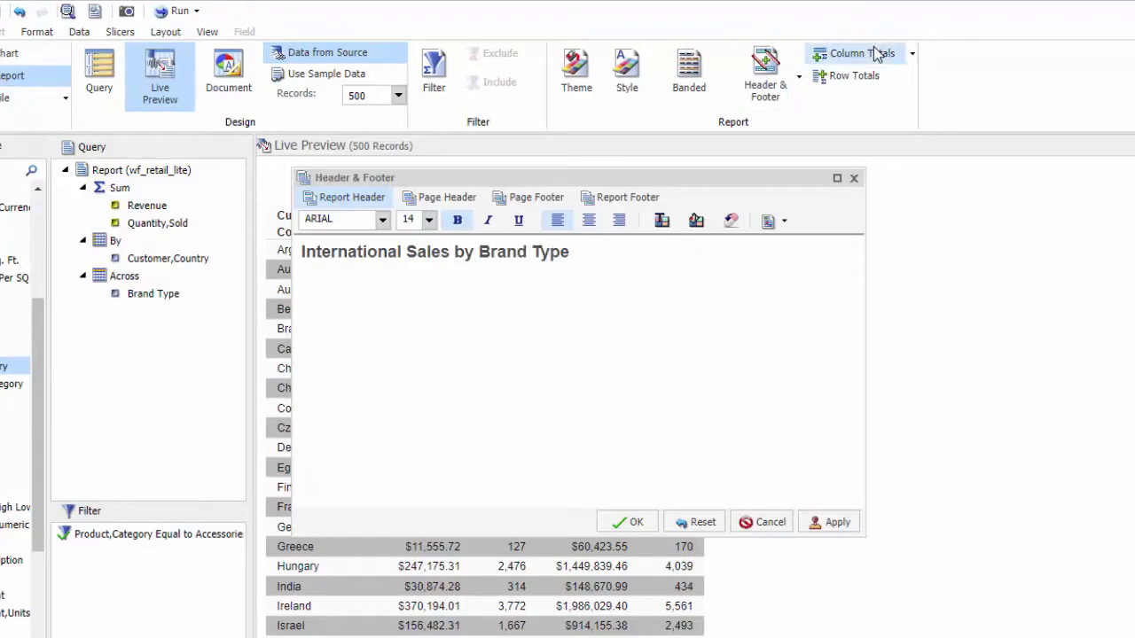
left_click(627, 523)
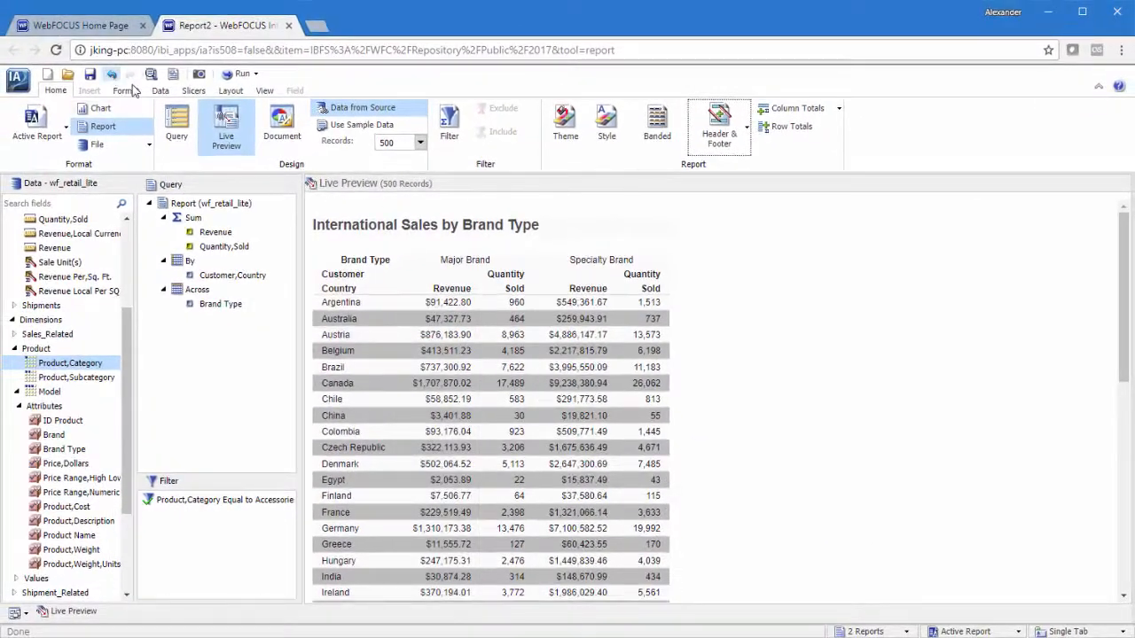
Step: Drill into the product category report, and in Quantity Sold By Stores follow Milan's auto link to Gauge - Gross Profit by Sale Year
left_click(41, 32)
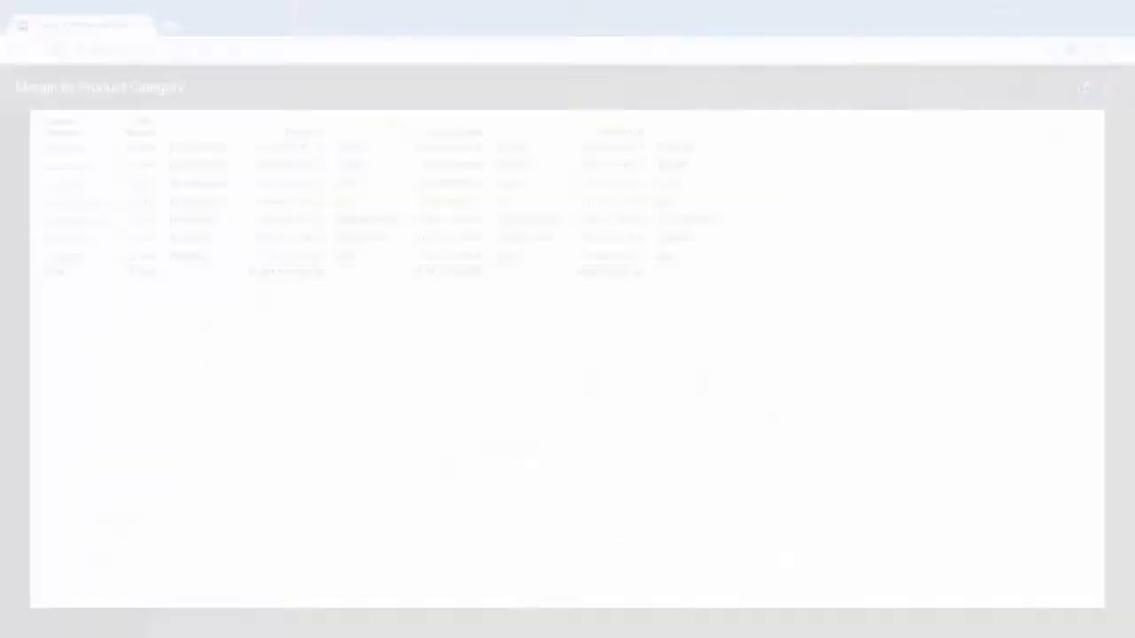
left_click(71, 170)
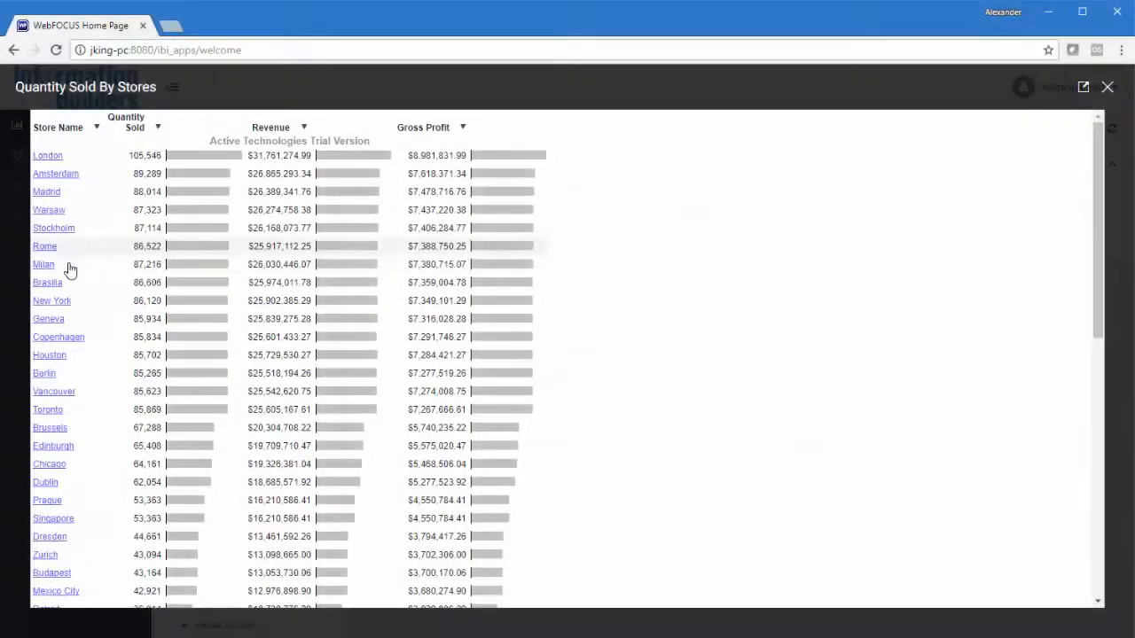
left_click(44, 266)
mouse_move(96, 283)
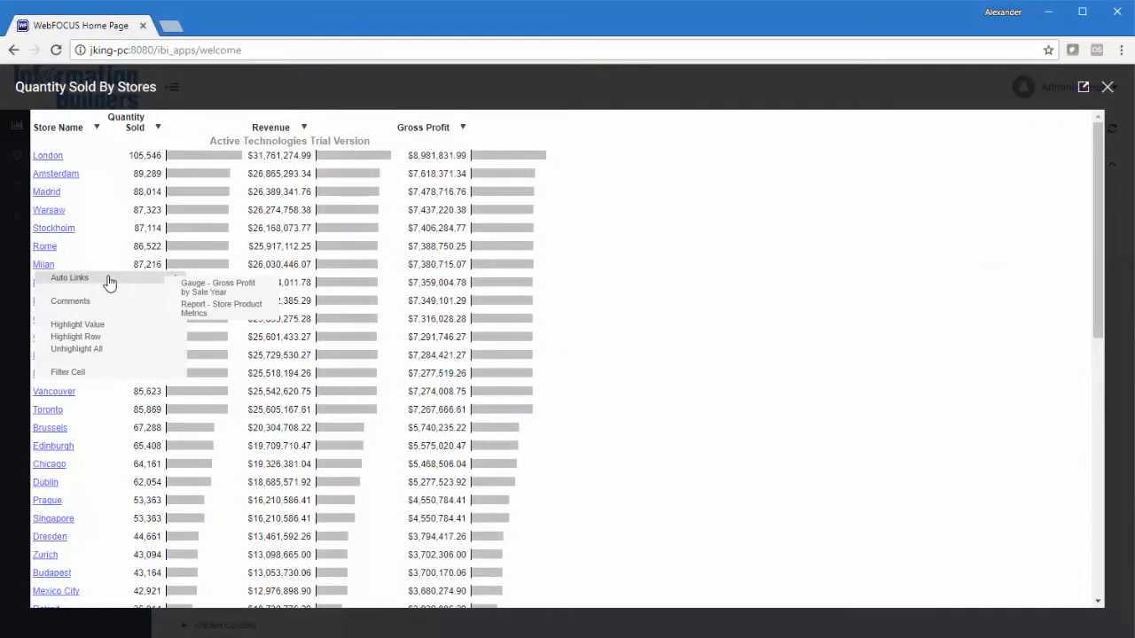
left_click(205, 286)
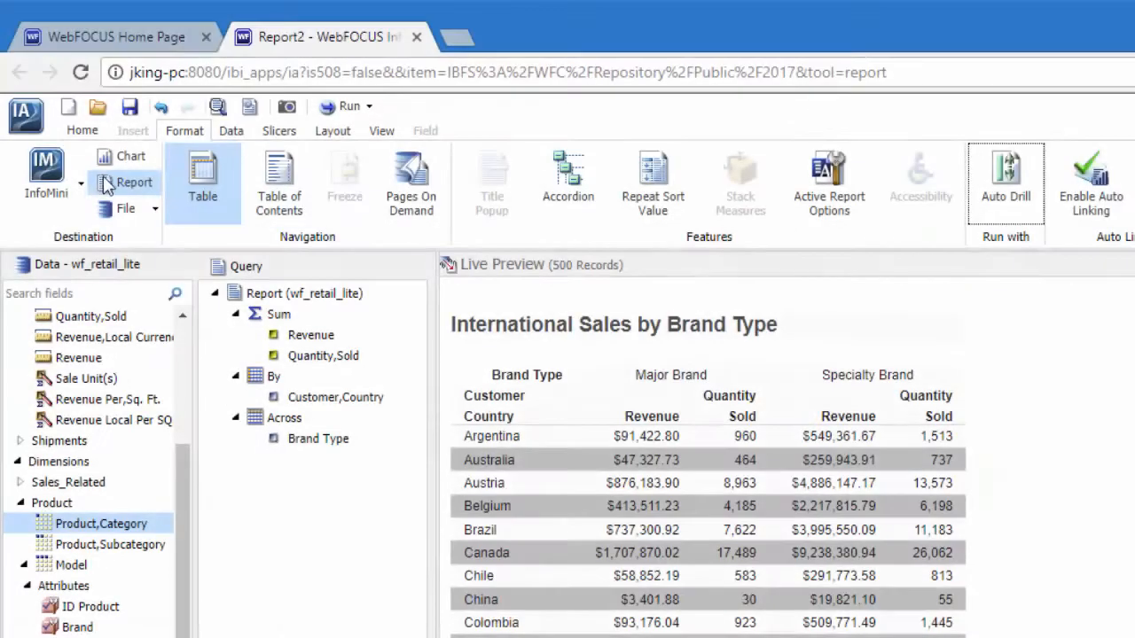
left_click(80, 184)
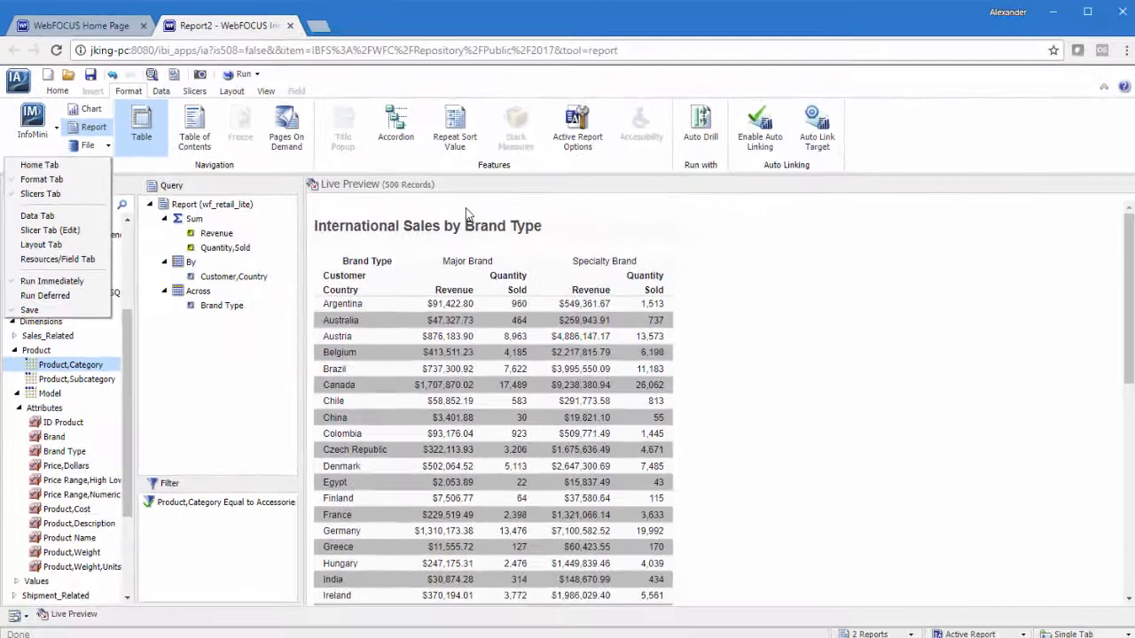
left_click(654, 295)
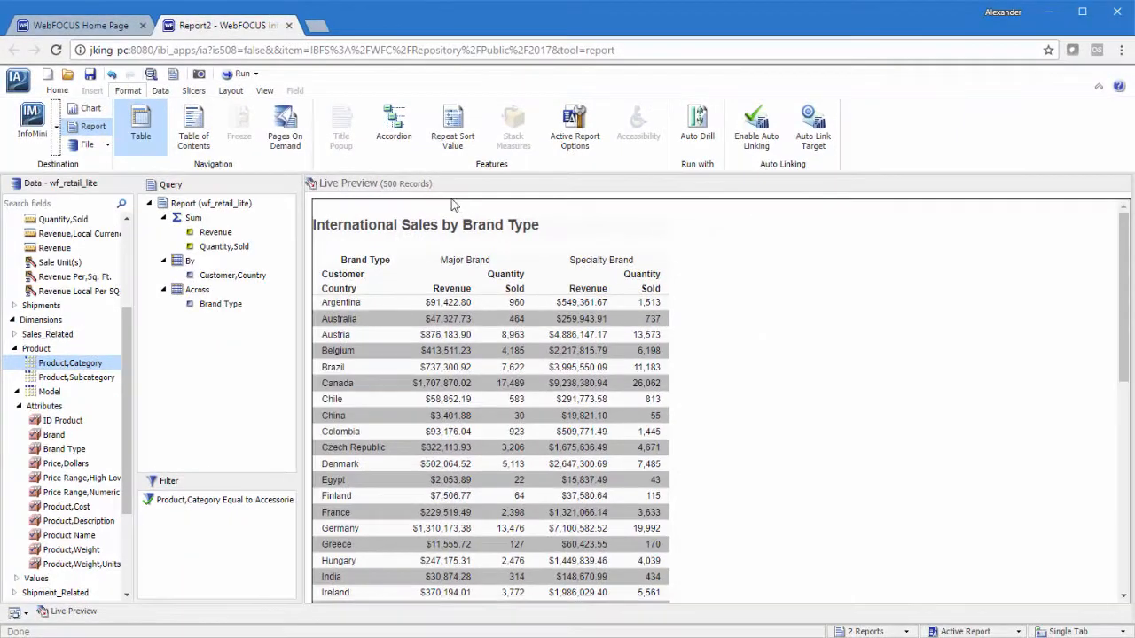
Step: Create a slicer in Group 1 from the Sale,Month field under Transaction Date, Simple
left_click(194, 92)
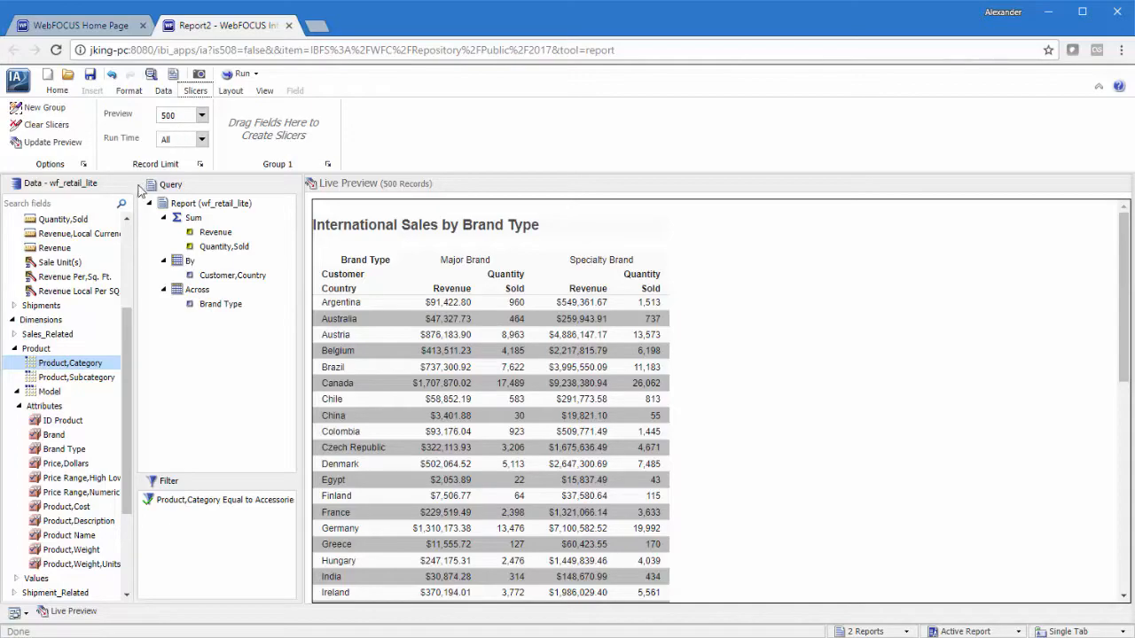
left_click(13, 334)
left_click(16, 349)
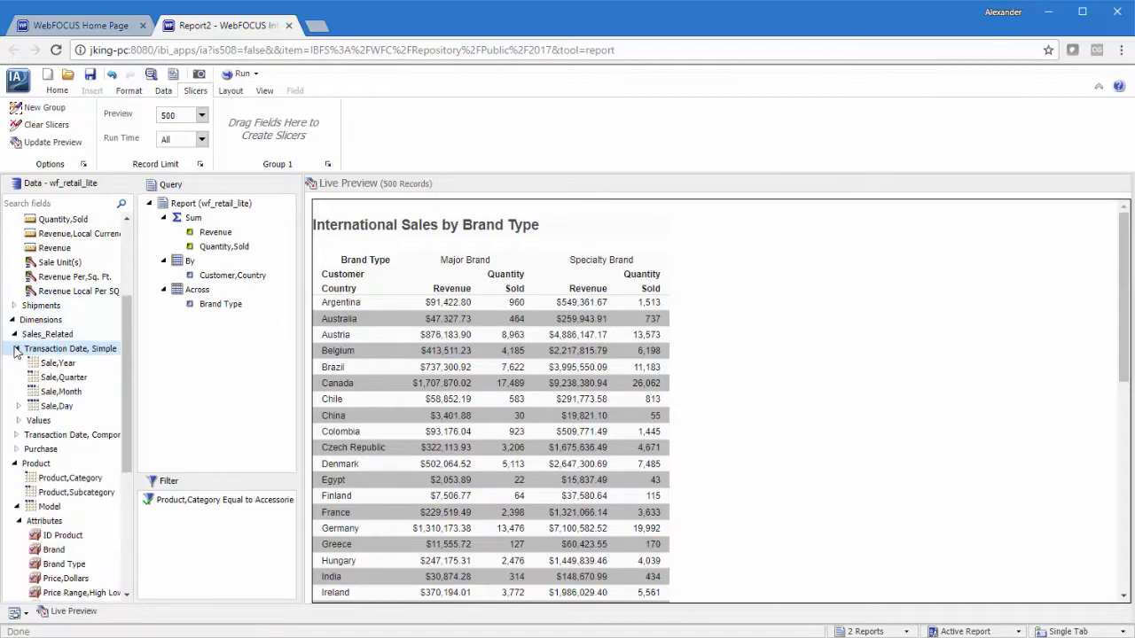
left_click_drag(60, 391, 273, 138)
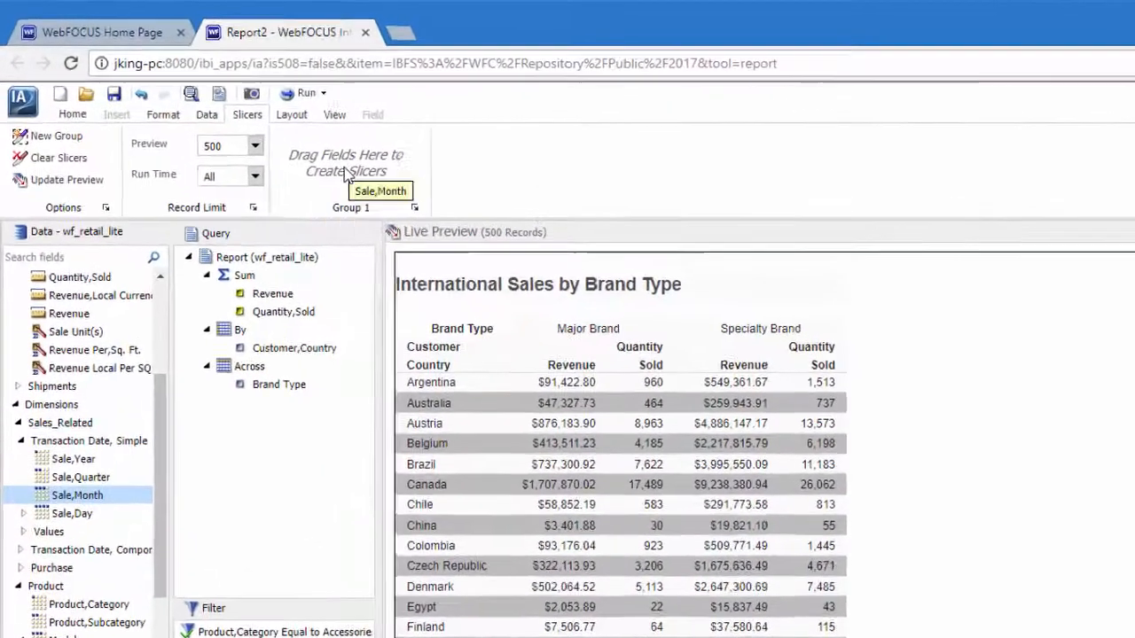
Step: Set the Sale,Month slicer in Group 1 to 8 and apply it to the live preview
left_click_drag(345, 174, 345, 171)
left_click(387, 160)
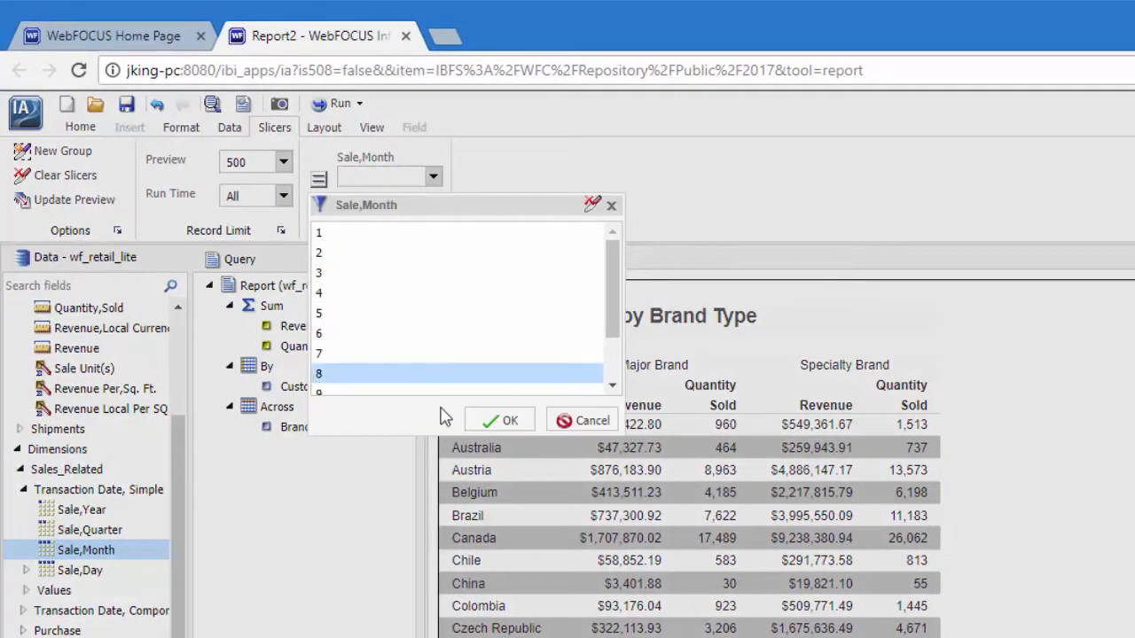
left_click(502, 422)
left_click(71, 200)
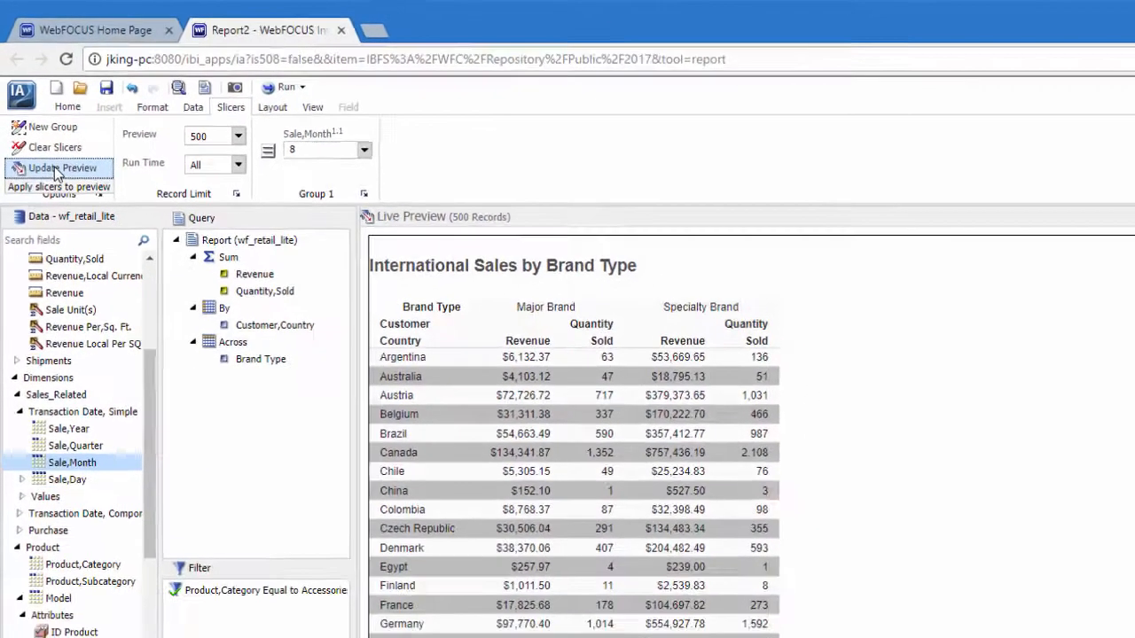
left_click(162, 93)
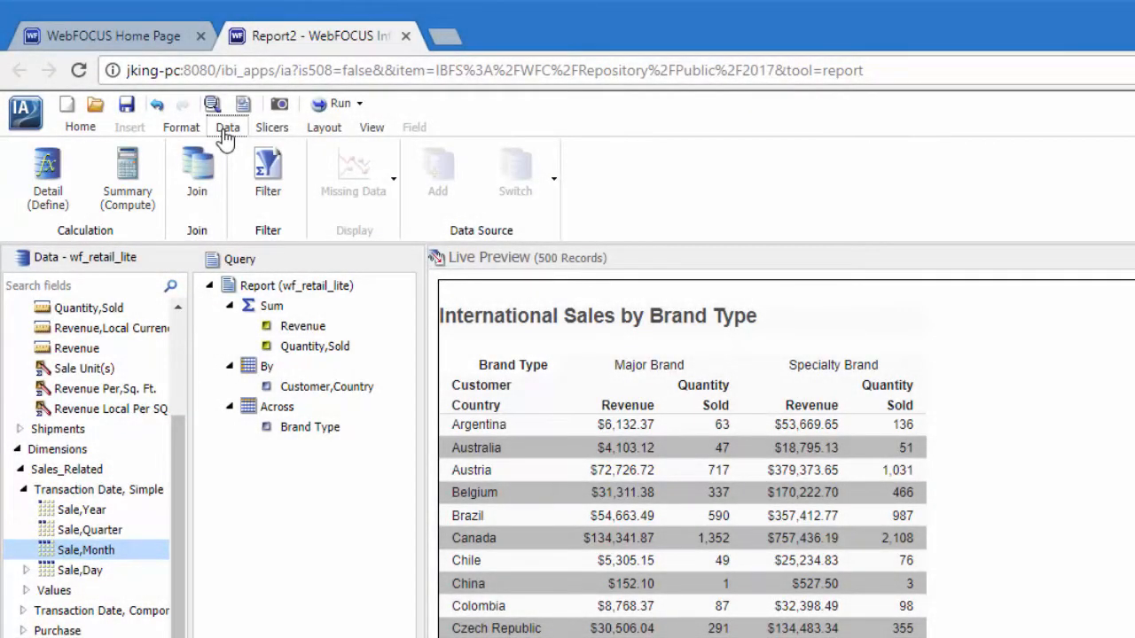
left_click(327, 129)
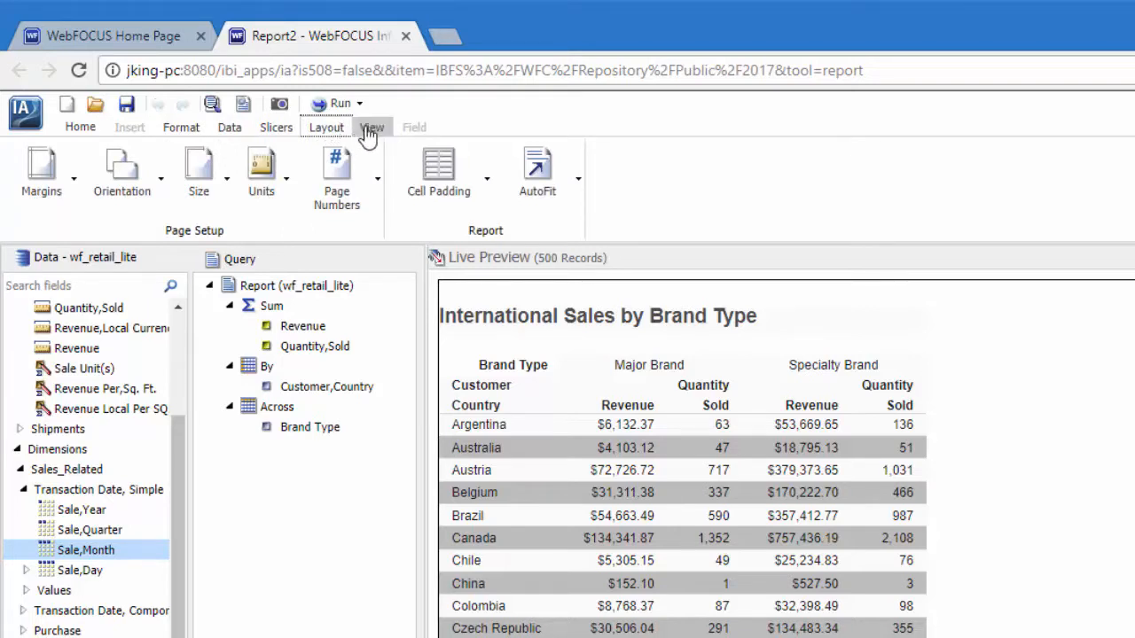
left_click(370, 131)
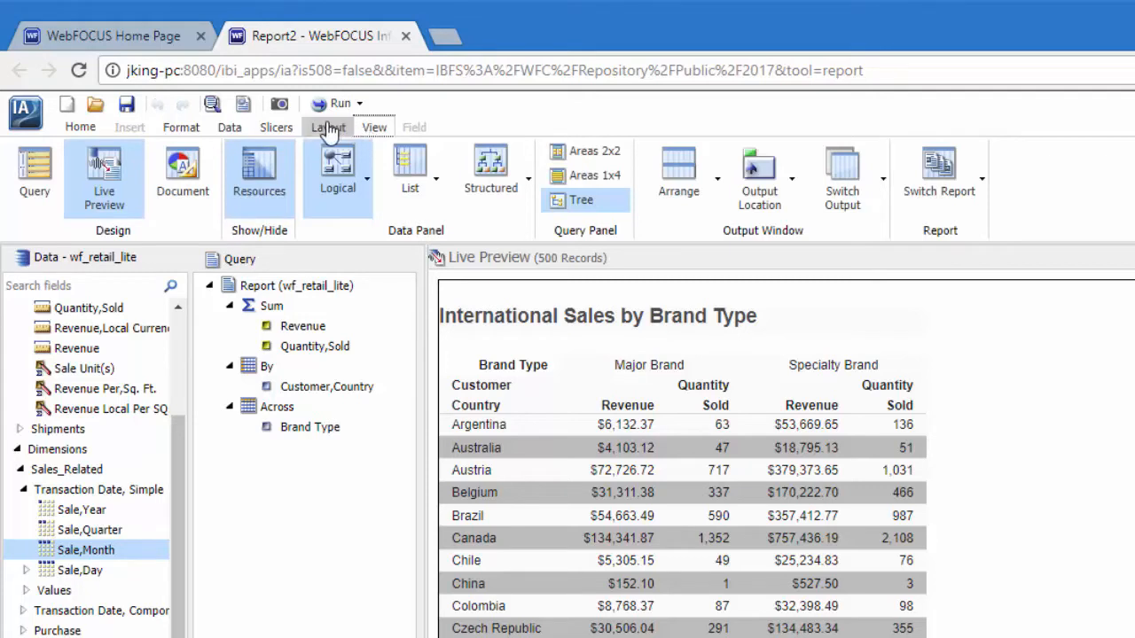
Step: Set the report's AutoFit option to Report instead of Column
left_click(330, 131)
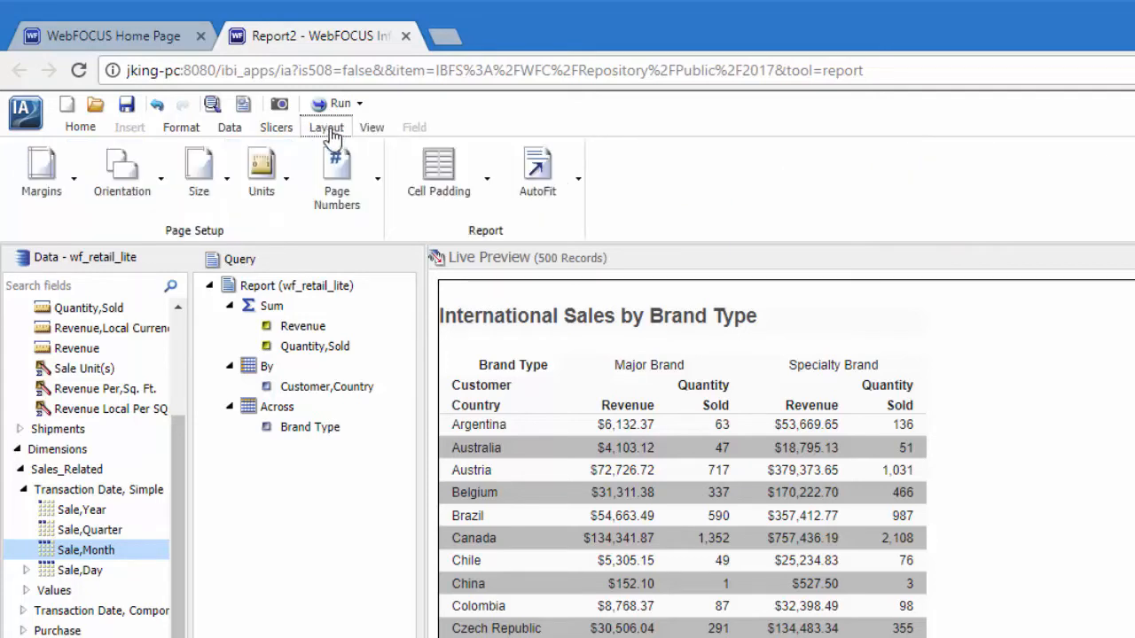
left_click(578, 182)
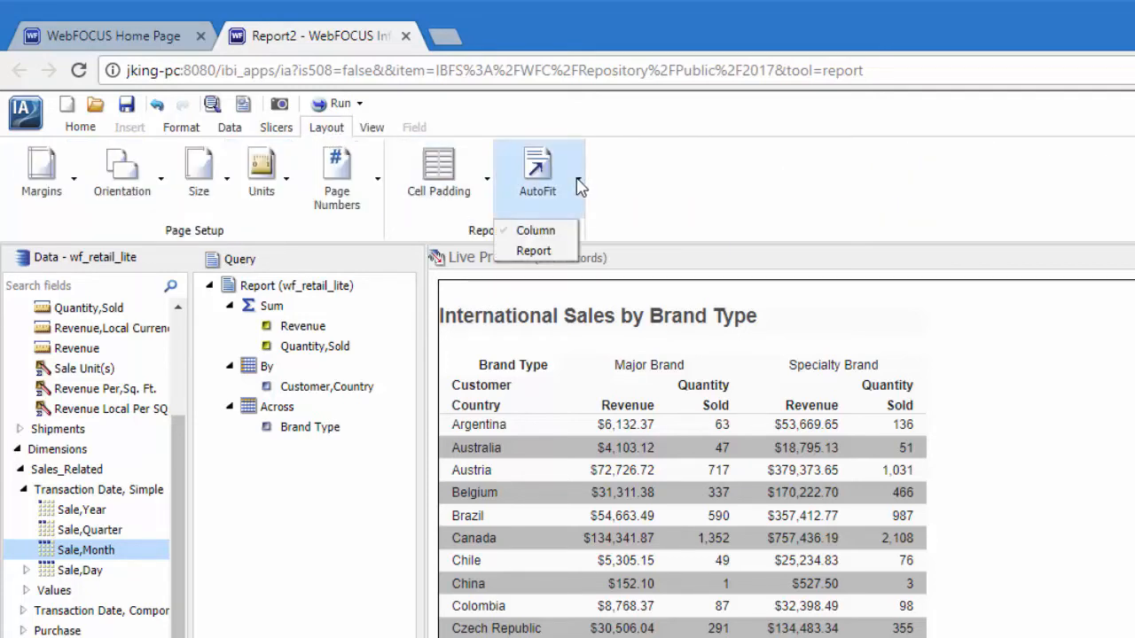
left_click(535, 251)
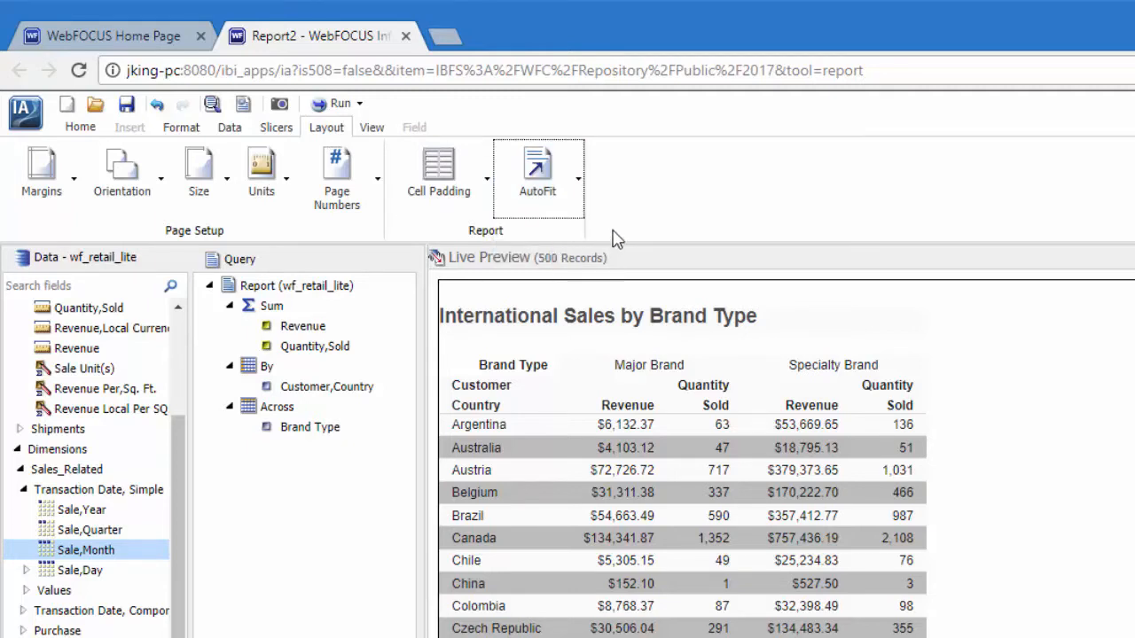
left_click(581, 186)
left_click(639, 182)
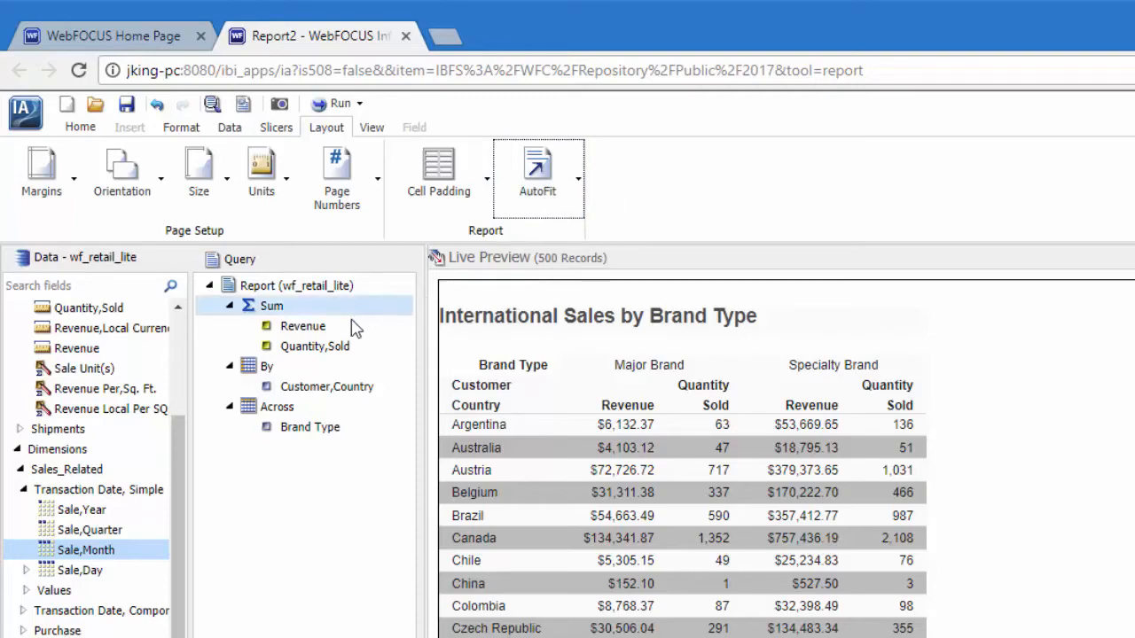
Step: Add a traffic light condition to the Revenue field for Revenue greater than the constant 500000
left_click(329, 326)
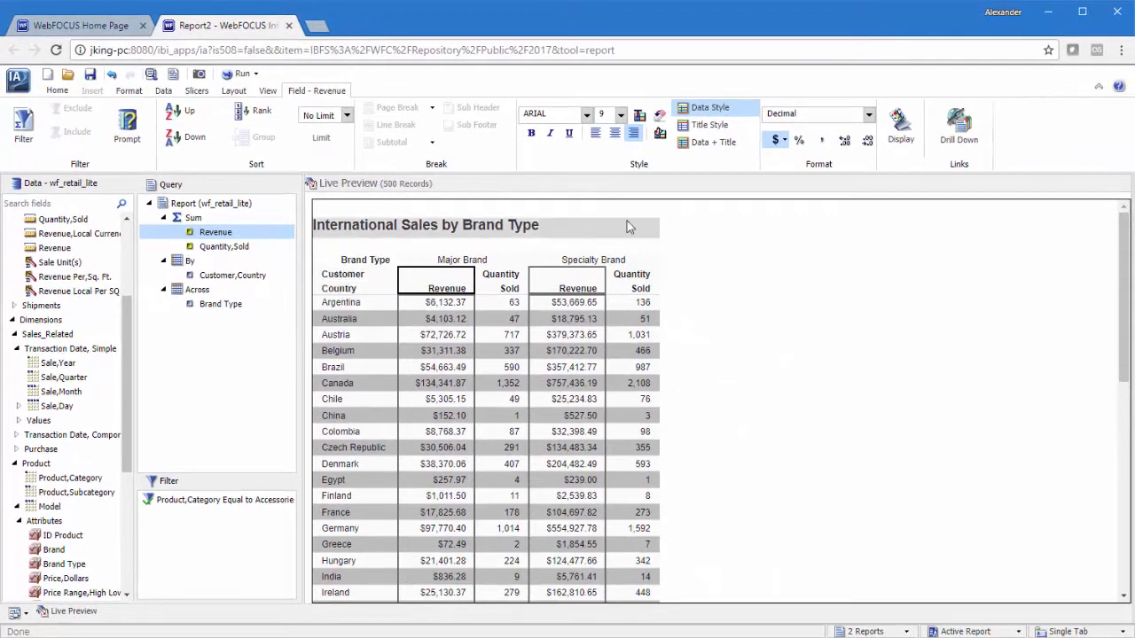
left_click(786, 140)
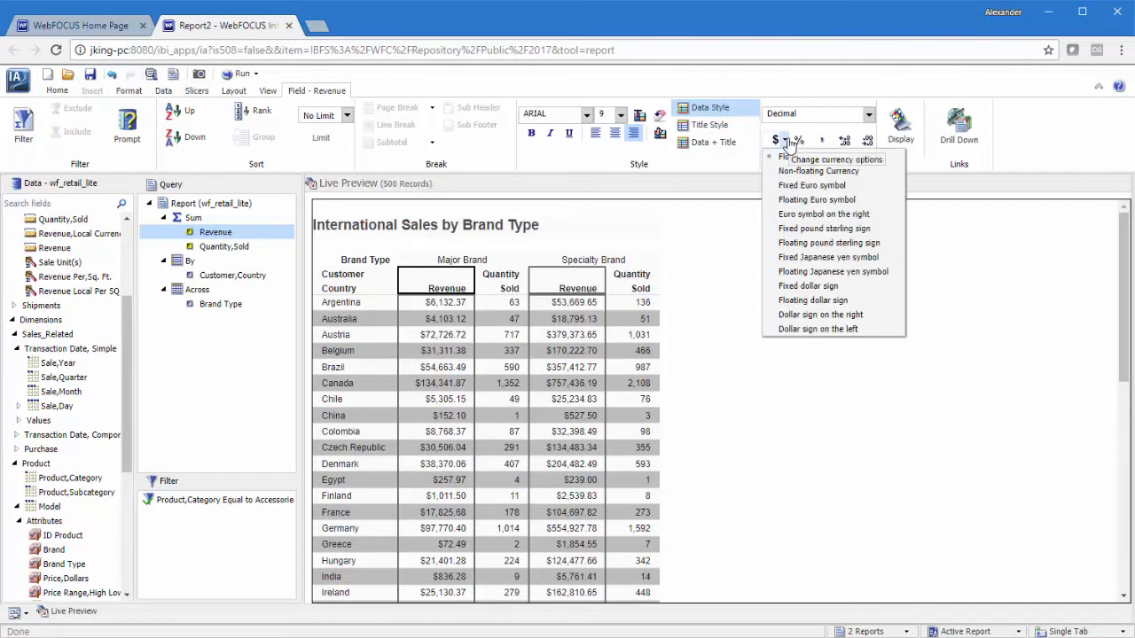
left_click(899, 127)
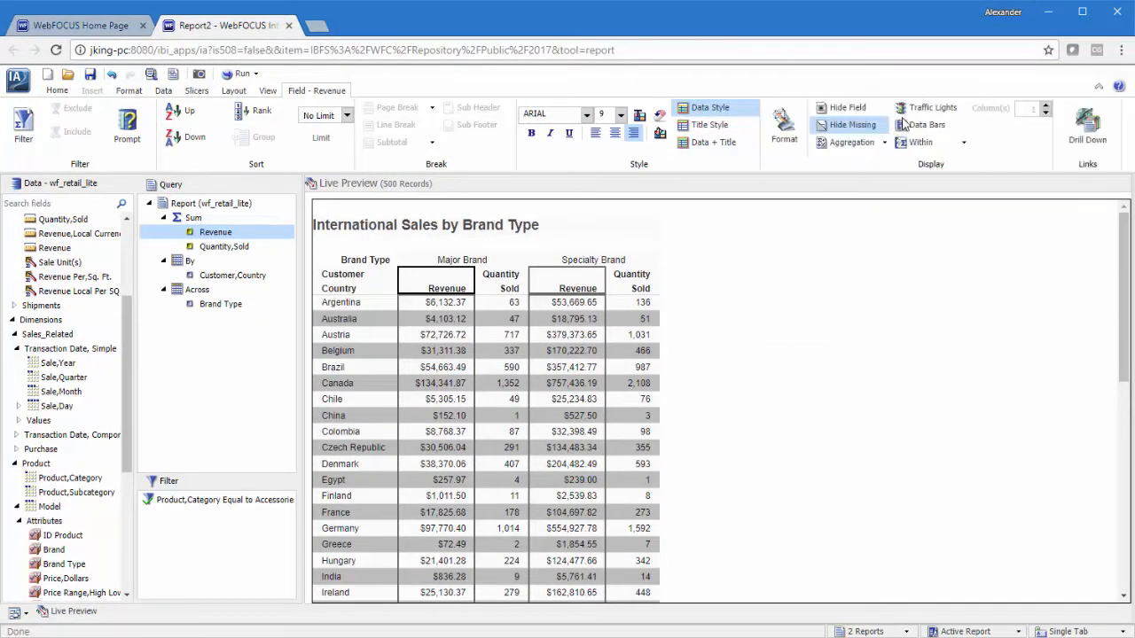
left_click(926, 116)
left_click(646, 294)
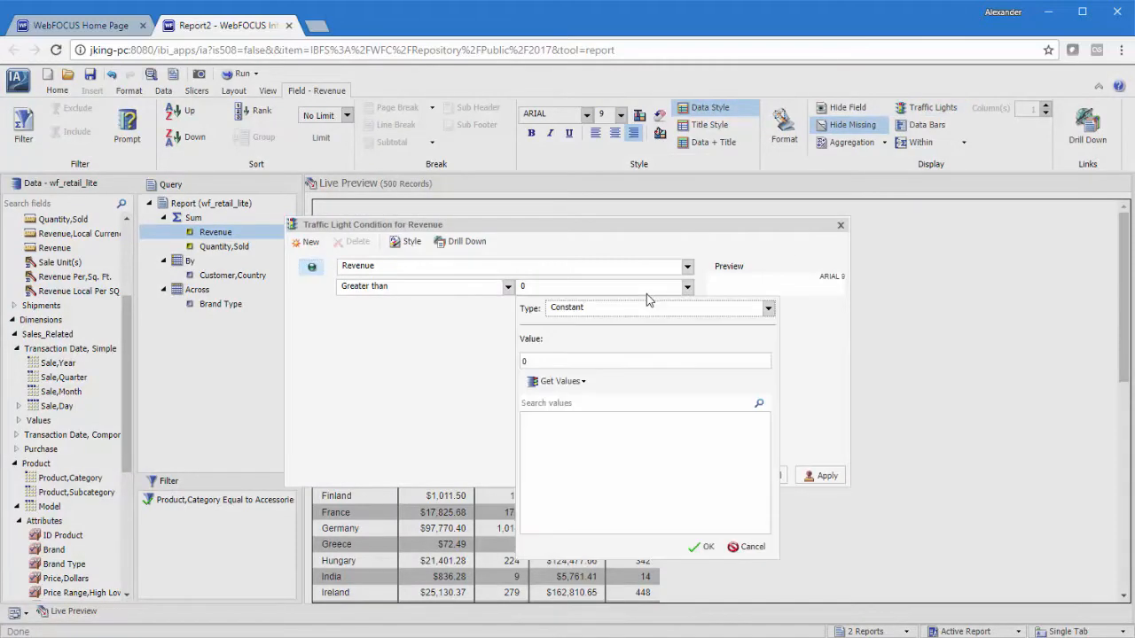
type("500000")
left_click(696, 545)
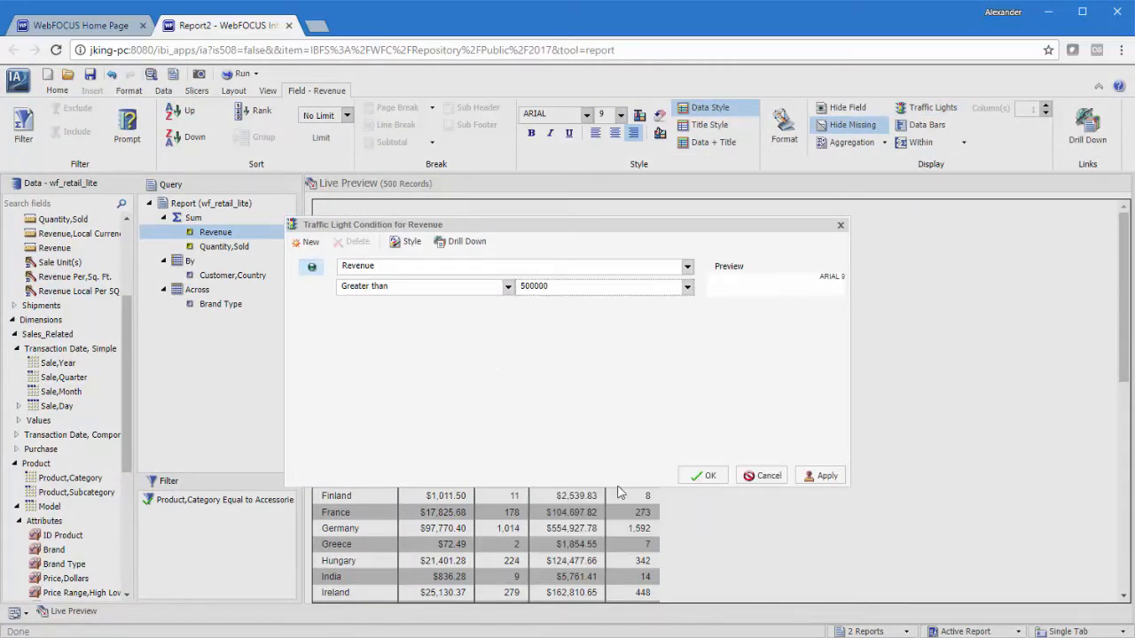
Step: Style the traffic light condition's text as bold green (red 0, green 128, blue 0) and accept the condition
left_click(413, 242)
left_click(396, 273)
left_click(423, 307)
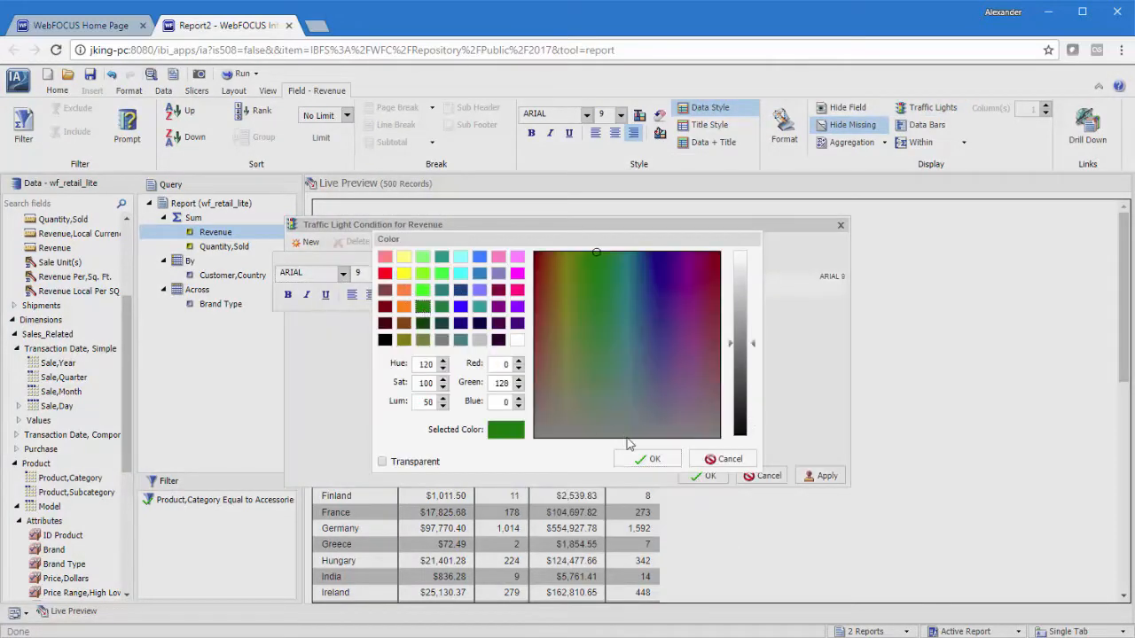
left_click(647, 458)
left_click(630, 440)
left_click(702, 476)
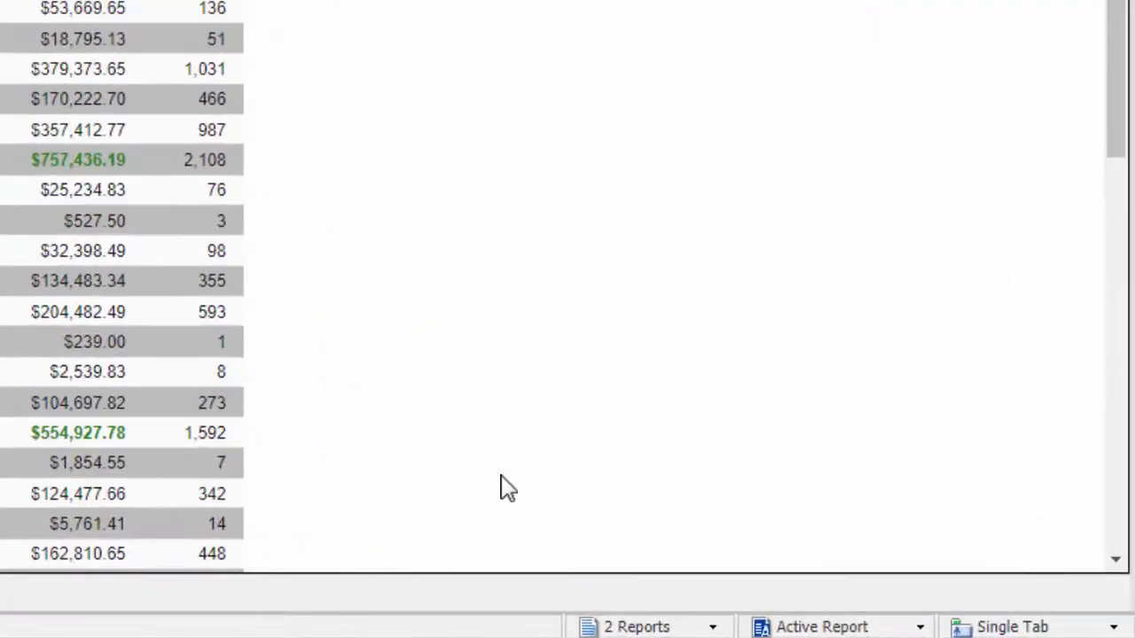
Step: Set the output location to New Window and run the report
left_click(971, 624)
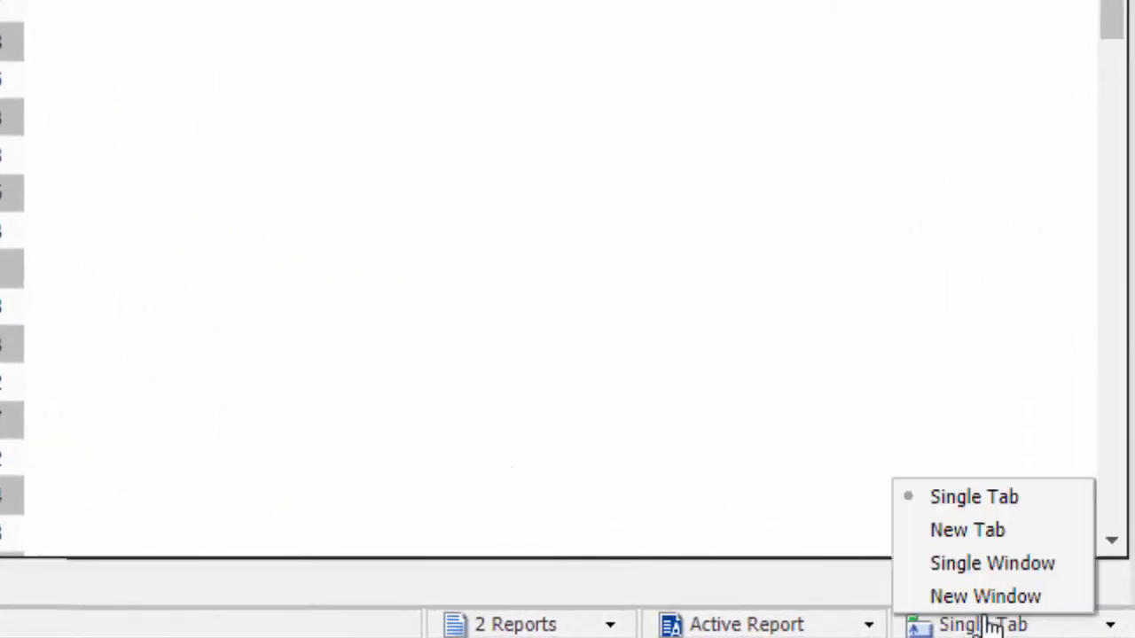
left_click(1054, 610)
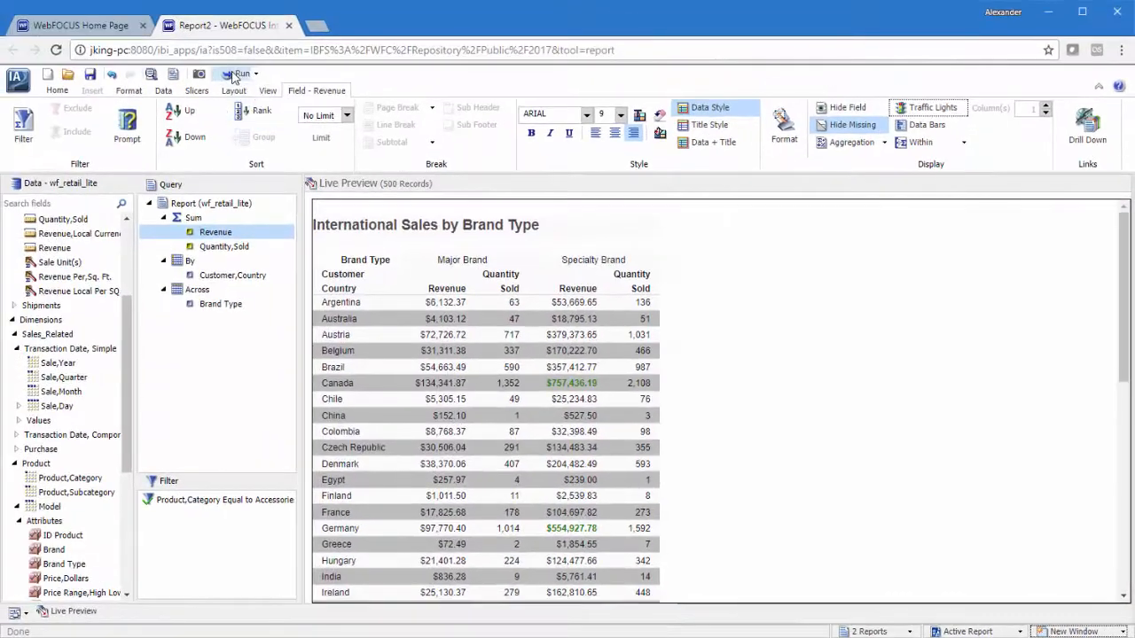
left_click(232, 75)
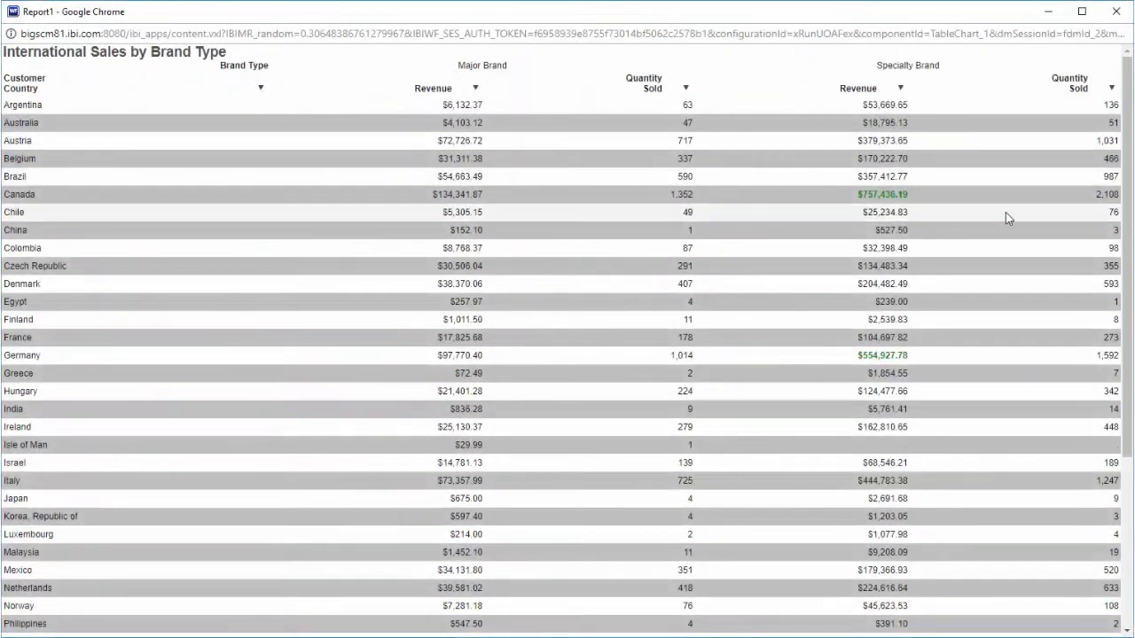
Step: Narrow the report output window from both sides to check how the report fits different widths
left_click_drag(1131, 218, 886, 217)
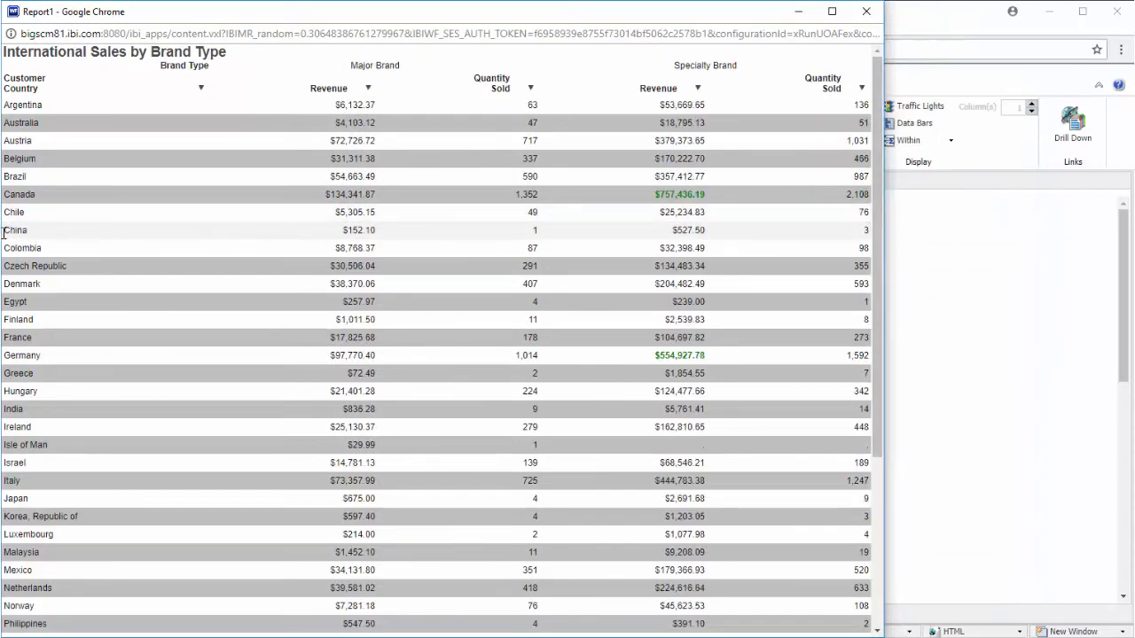
left_click_drag(4, 232, 364, 261)
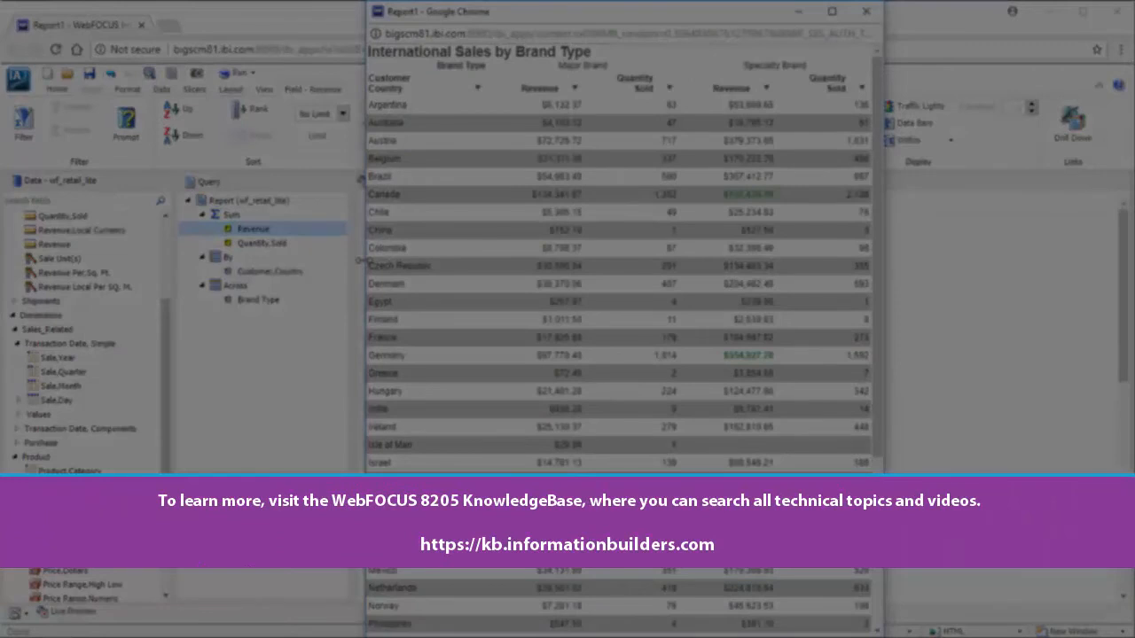
left_click_drag(362, 261, 457, 278)
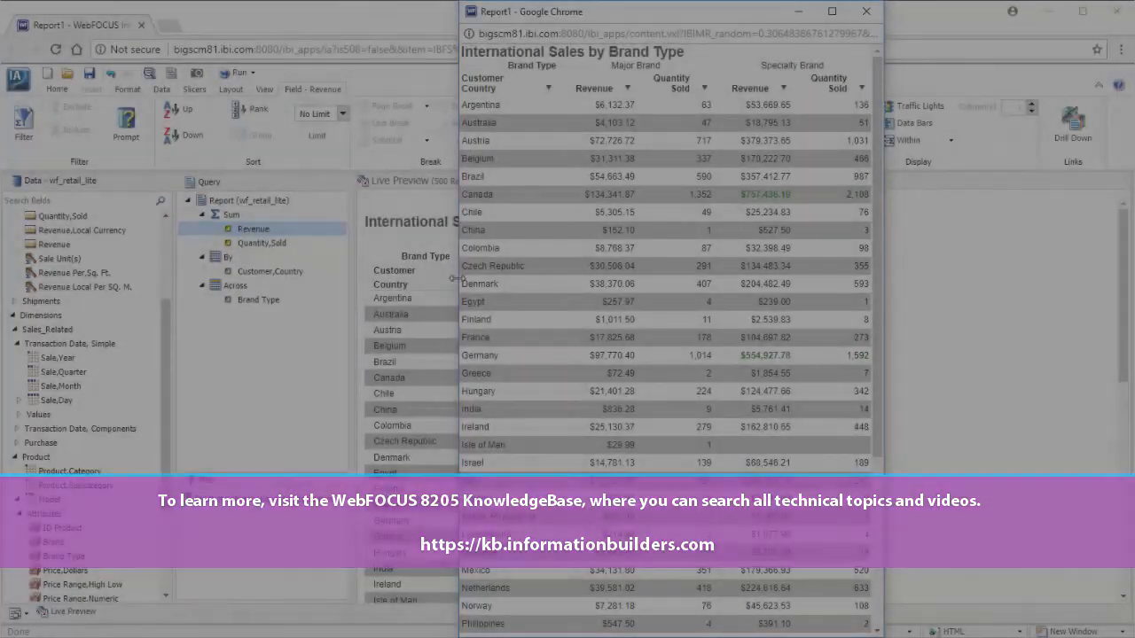